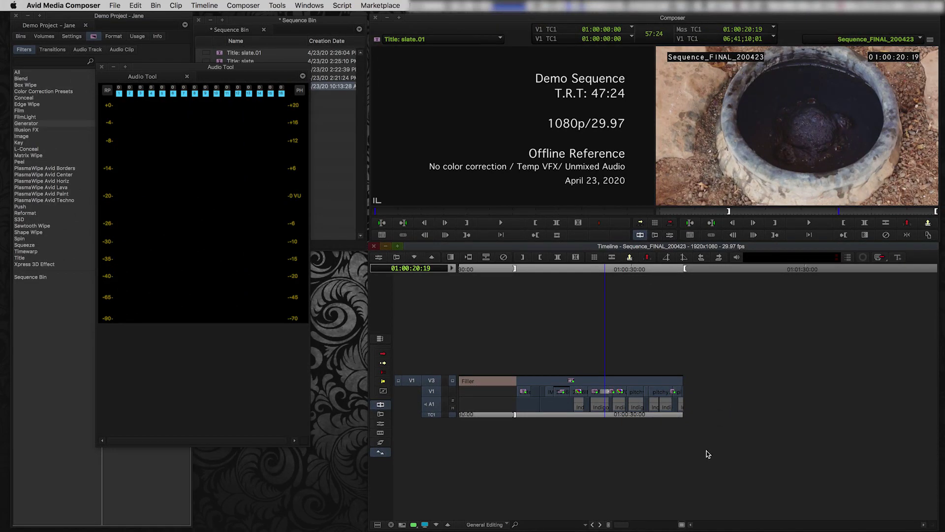
- Close the Audio Tool meters window so the Sequence Bin and effects list show
left_click(101, 66)
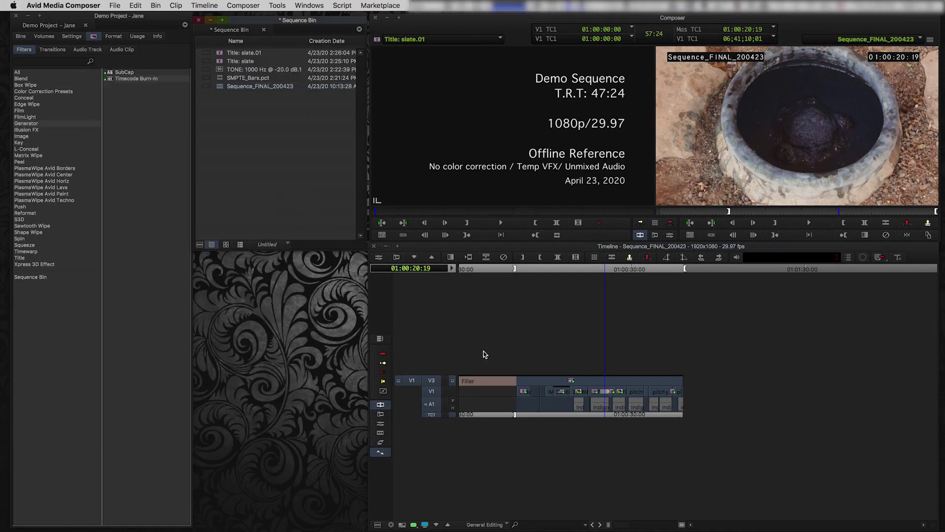
left_click(511, 401)
left_click_drag(511, 401, 571, 401)
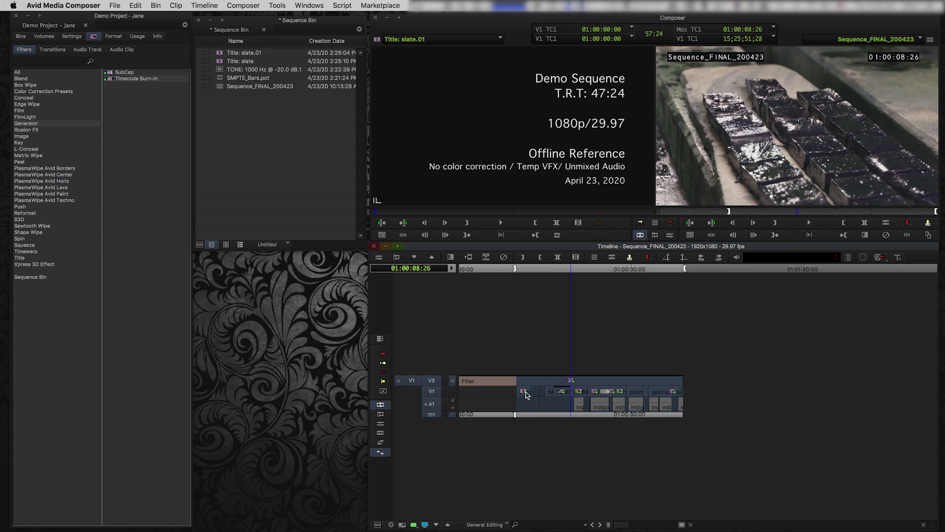
key("super+bracketright")
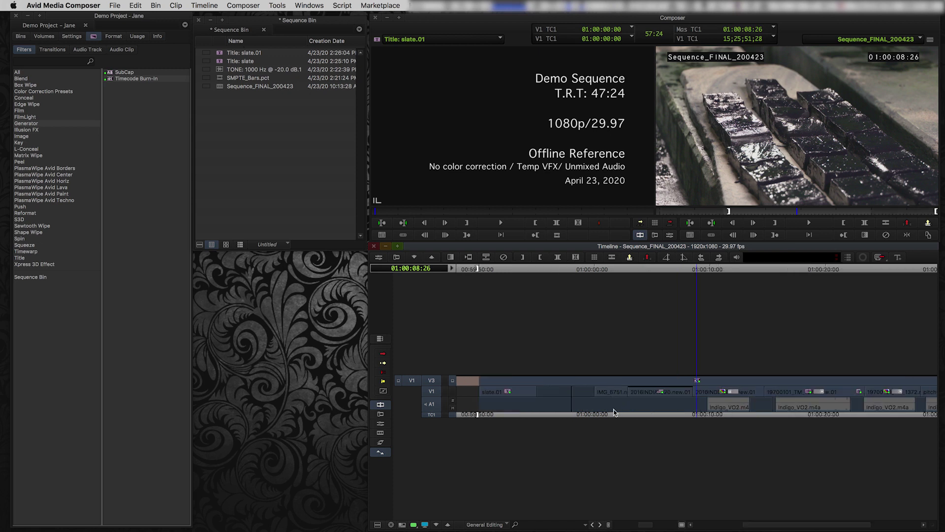
left_click(615, 409)
key("super+bracketright")
key("super+bracketright")
key("super+bracketright")
key("super+bracketleft")
key("super+bracketleft")
key("super+bracketleft")
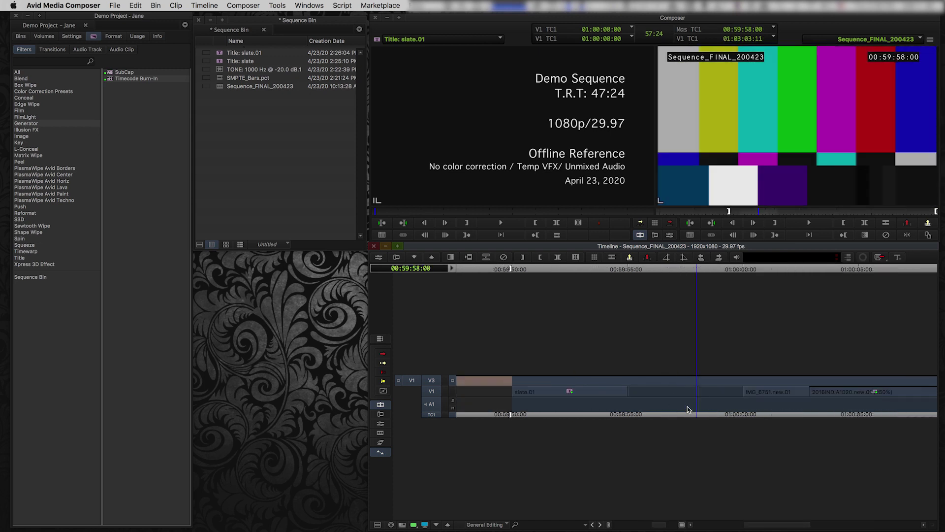
left_click(643, 391)
left_click(758, 406)
key("super+bracketleft")
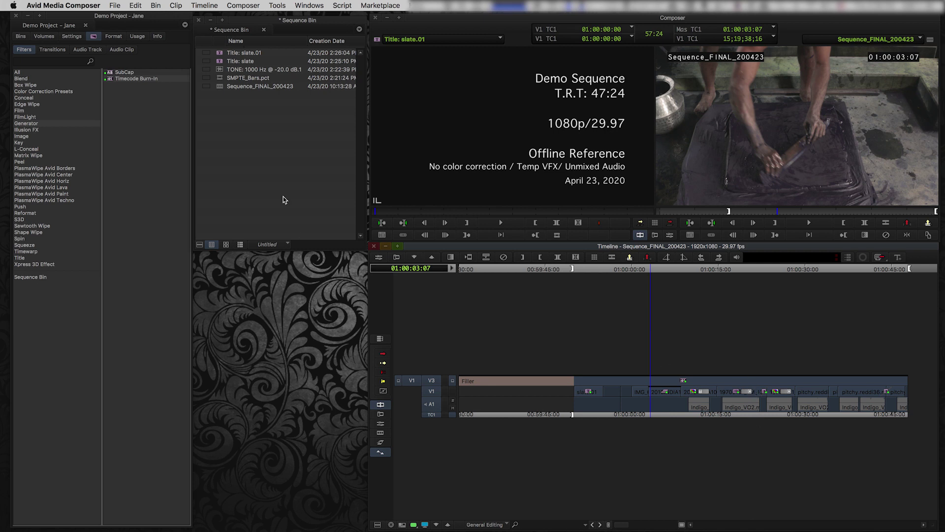
- Open the empty Demo Project Bin and rename it To Resolve
left_click(221, 101)
left_click(20, 36)
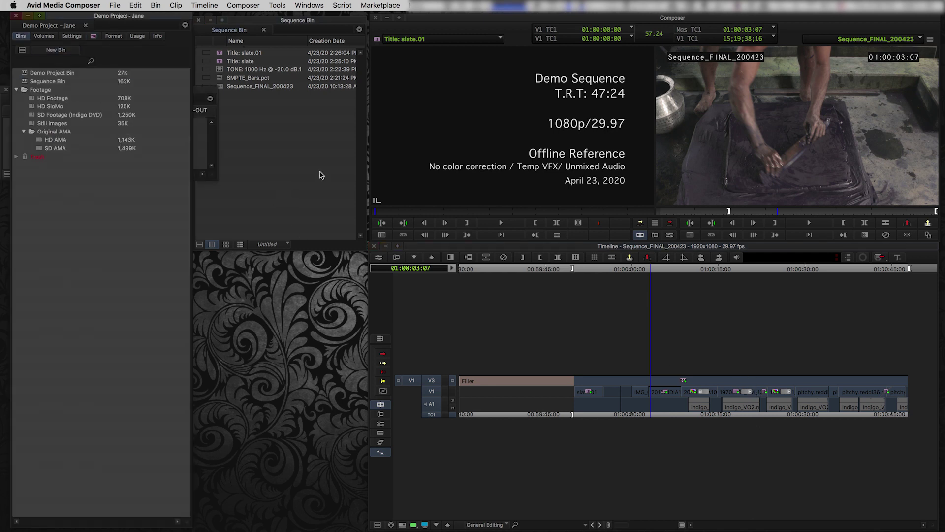
double_click(148, 73)
left_click_drag(199, 92, 482, 166)
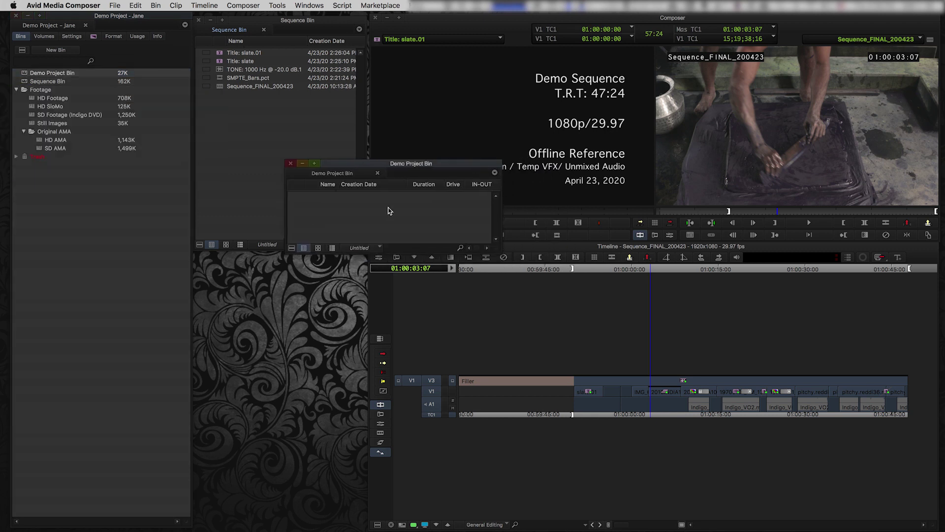
left_click(46, 73)
type("To Resolve")
key("Return")
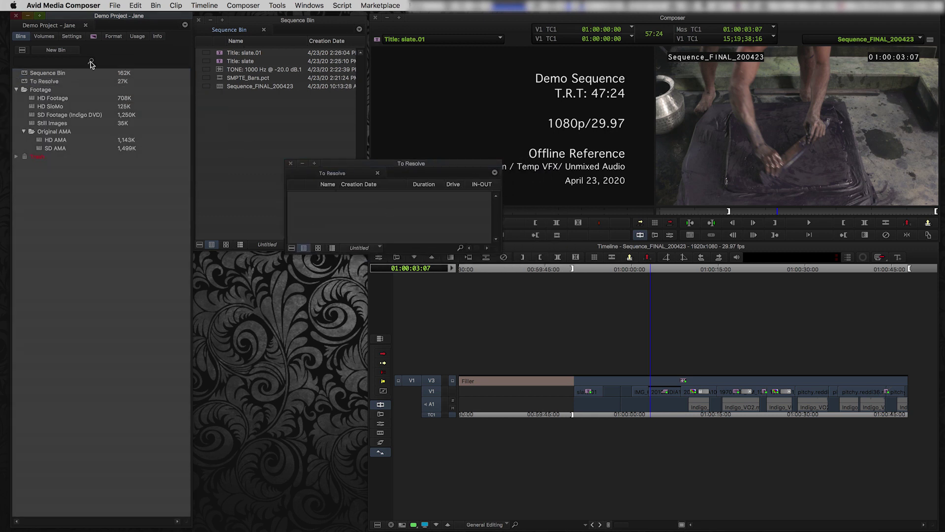
left_click_drag(340, 162, 241, 285)
- Duplicate Sequence_FINAL_200423 into To Resolve, save the bins, and load the copy
left_click(227, 118)
left_click(224, 87)
key("super+d")
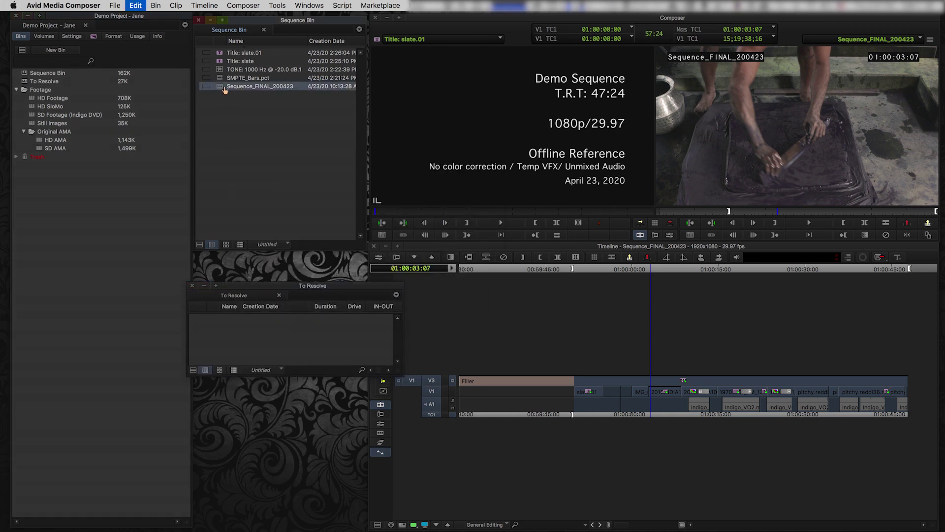
left_click_drag(294, 272, 250, 321)
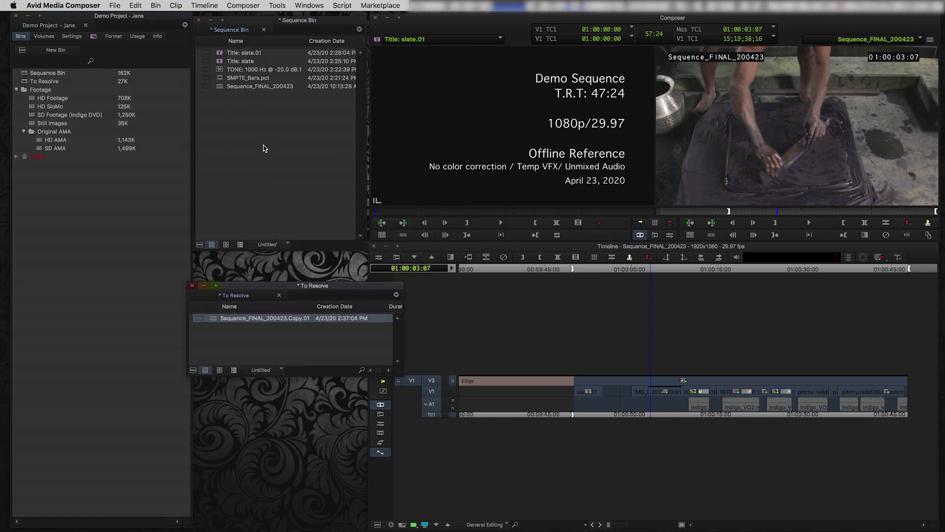
left_click(217, 85)
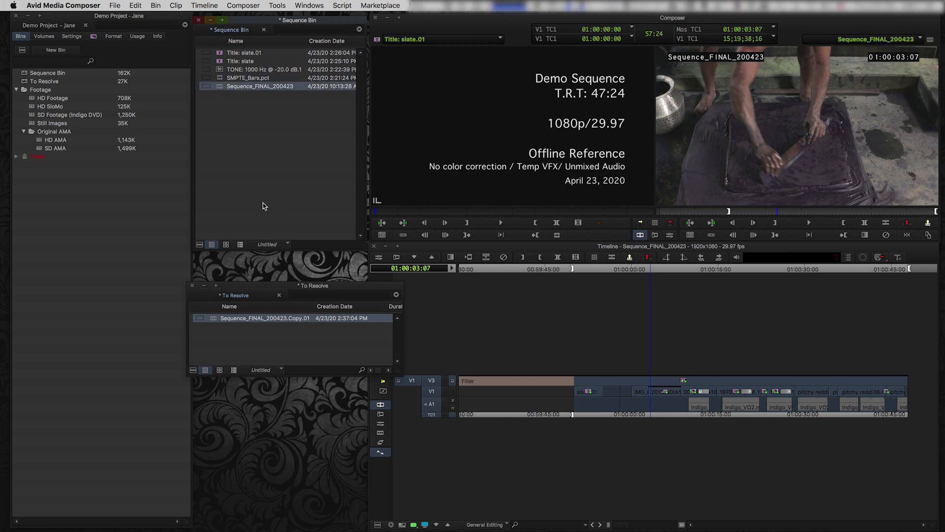
left_click(255, 135)
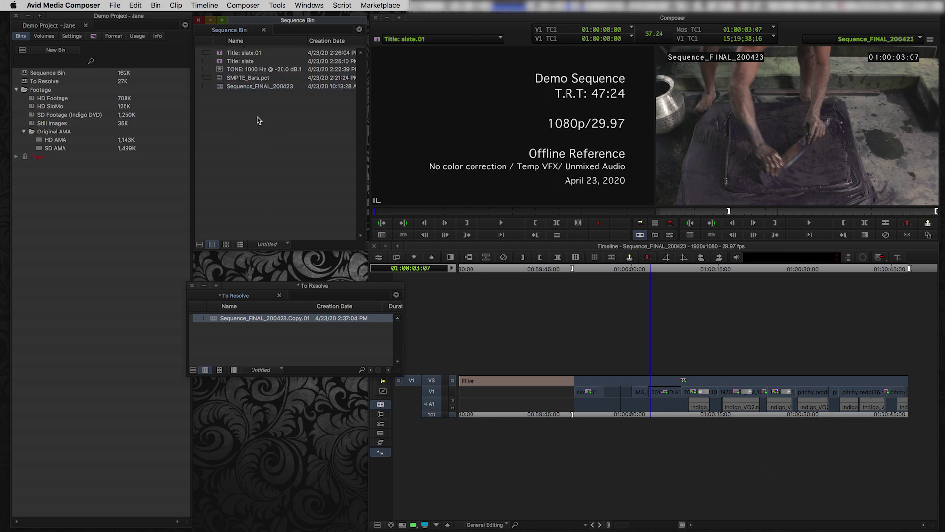
left_click(260, 300)
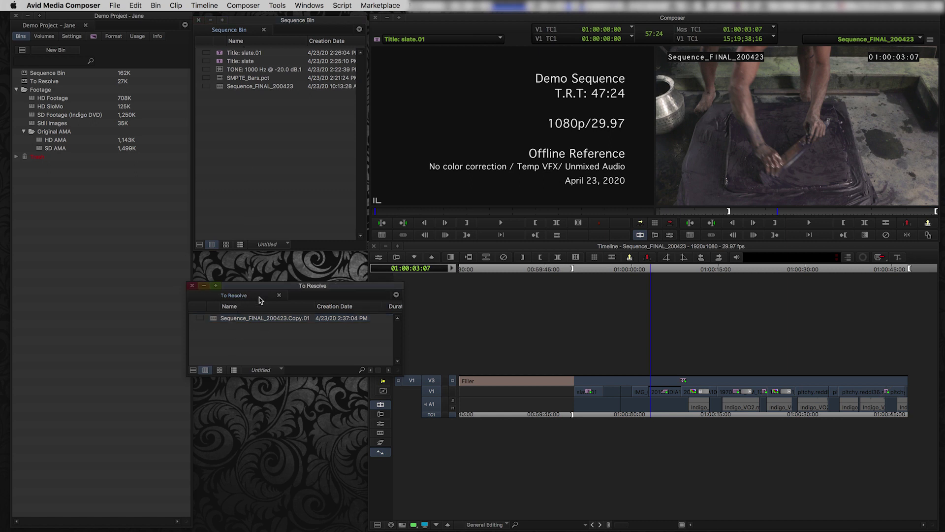
double_click(216, 319)
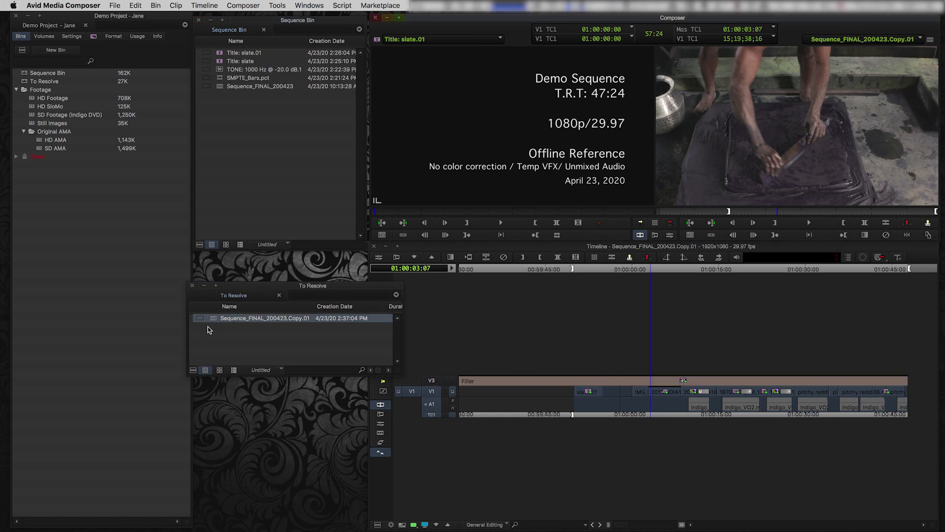
- Clear the filler effect off track V3 of the copied sequence
left_click(210, 318)
left_click(511, 407)
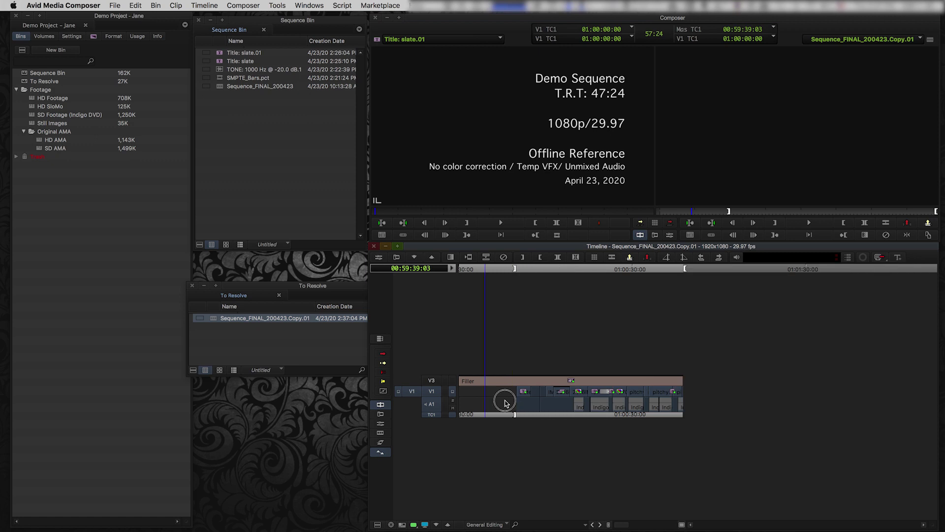
key("super+bracketleft")
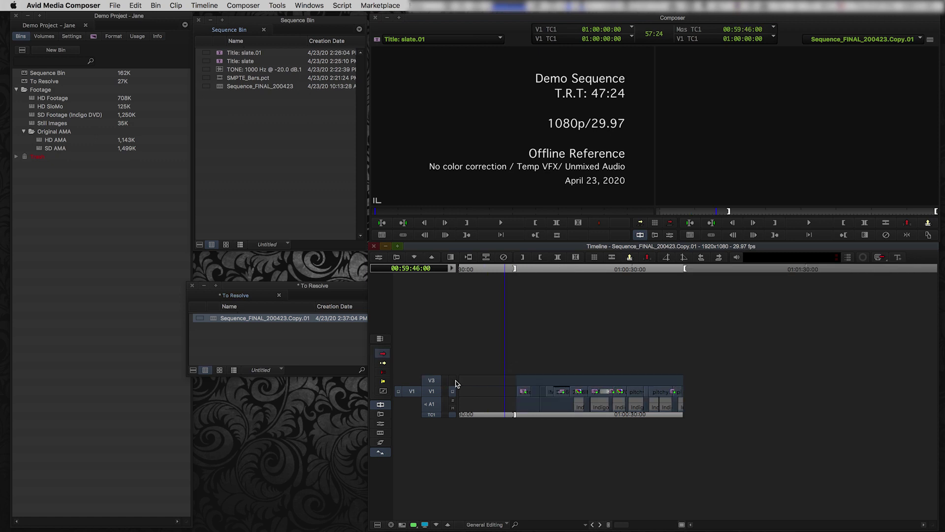
- Zoom in to check the frames around the slate and the end of the bars
left_click(525, 408)
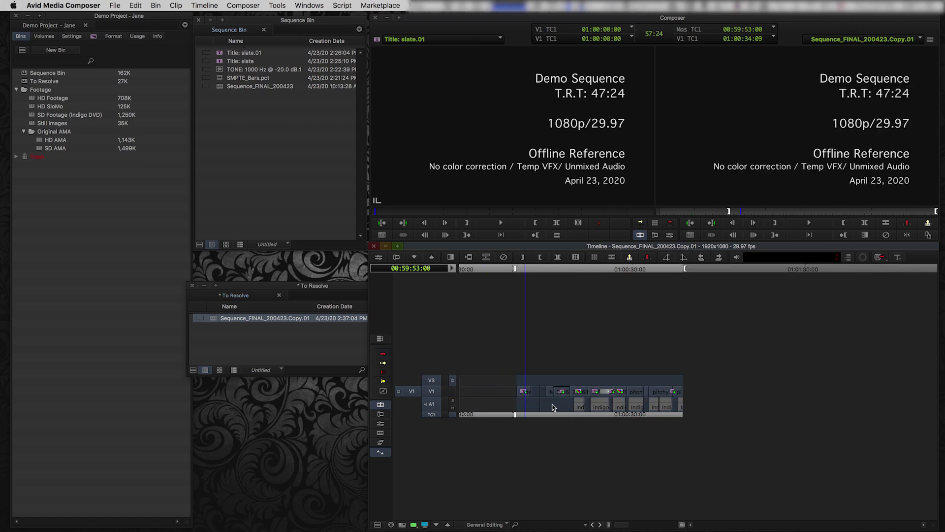
left_click(530, 406)
key("super+bracketright")
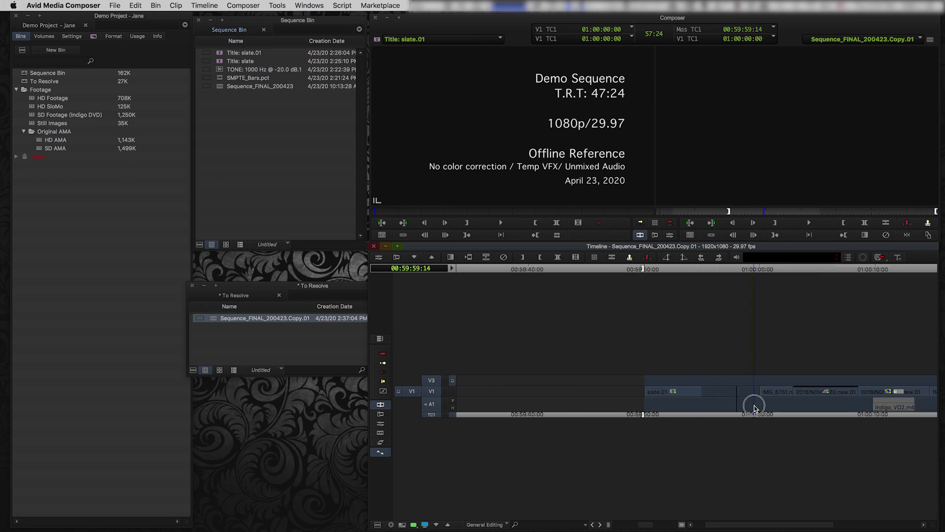
left_click(780, 406)
left_click(608, 404)
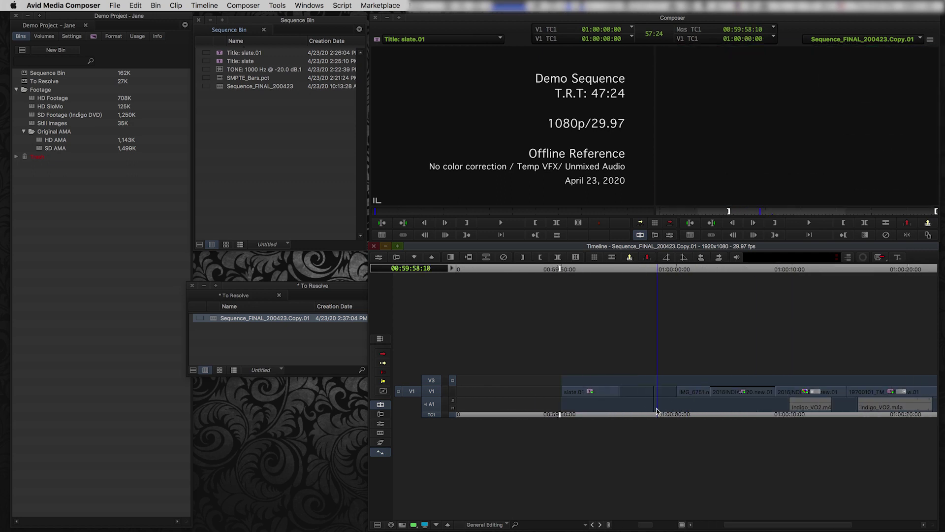
left_click(639, 405)
key("super+bracketright")
left_click(680, 407)
key("super+bracketleft")
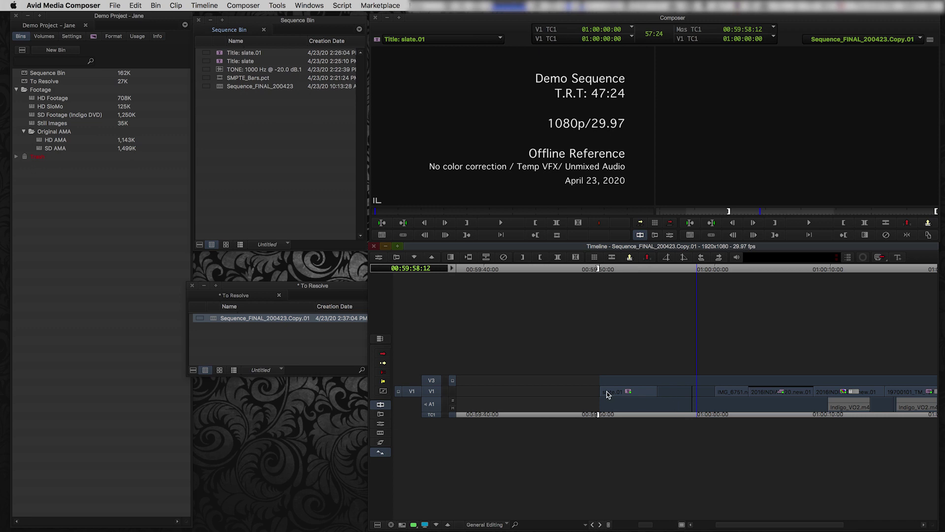
- Play through the opening shots and park at 01:00:06:00
key("space")
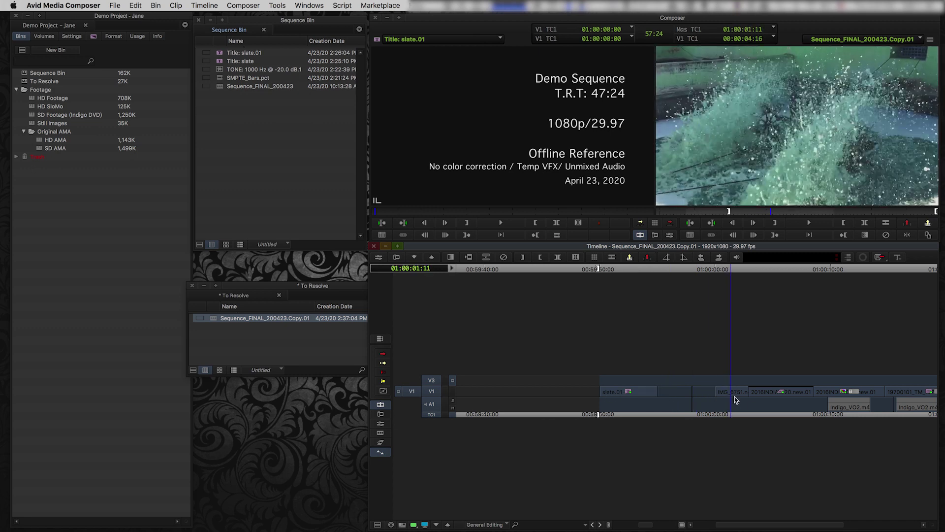
key("space")
key("super+bracketleft")
left_click(702, 414)
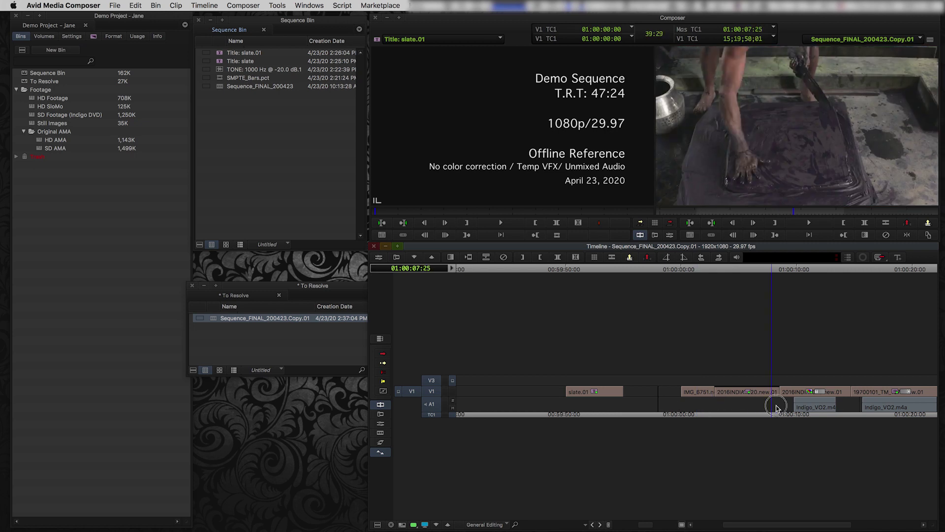
key("space")
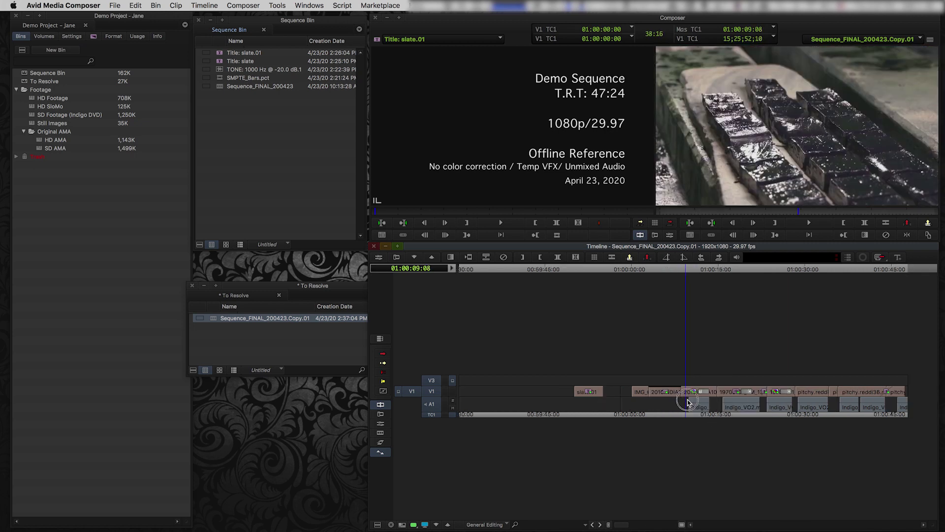
key("space")
key("super+bracketright")
left_click(674, 401)
key("super+bracketright")
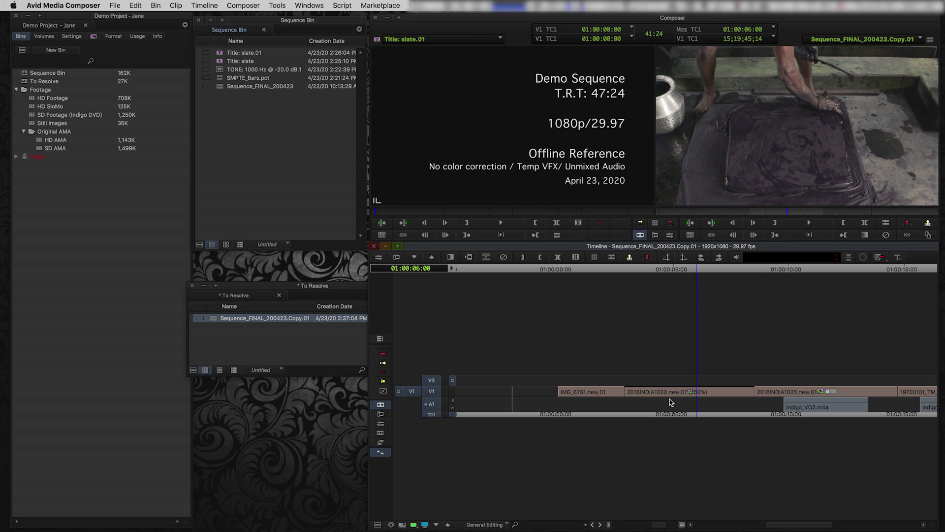
left_click(685, 402)
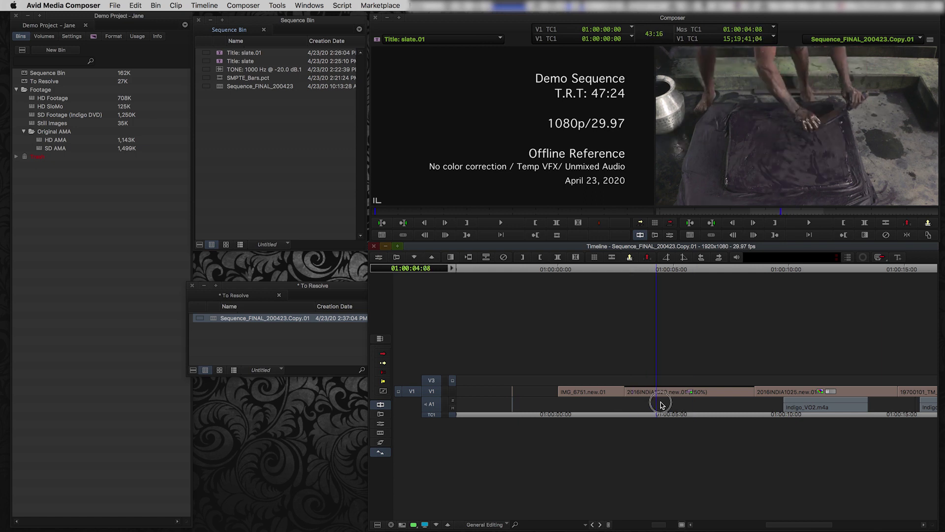
key("ctrl+]")
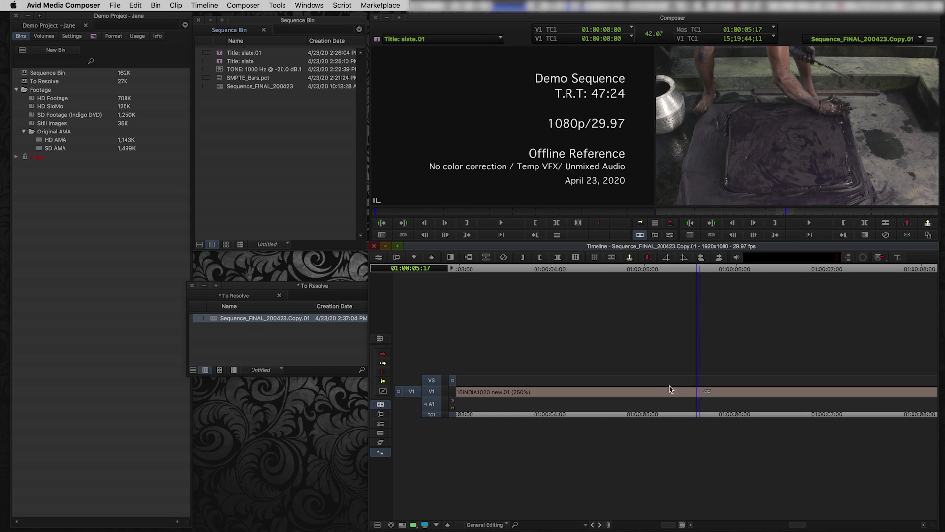
key("ctrl+[")
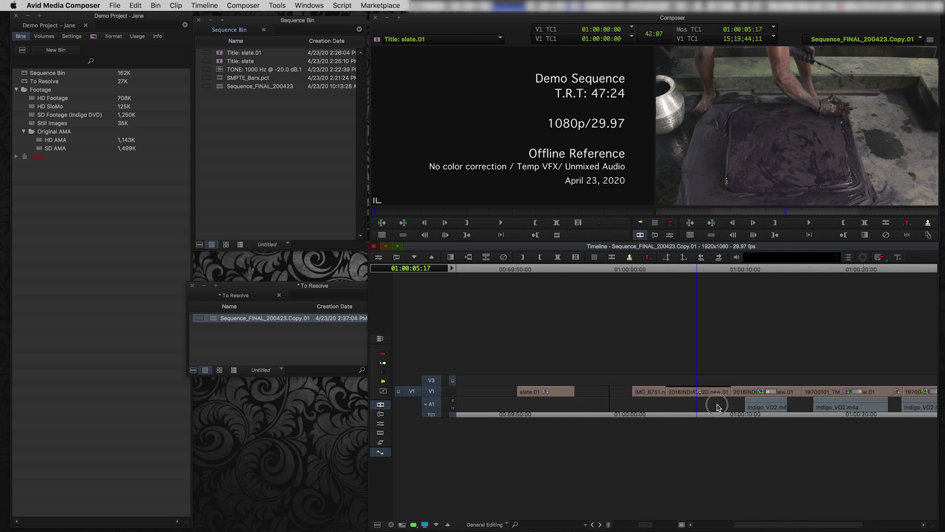
left_click(743, 402)
key("ctrl+]")
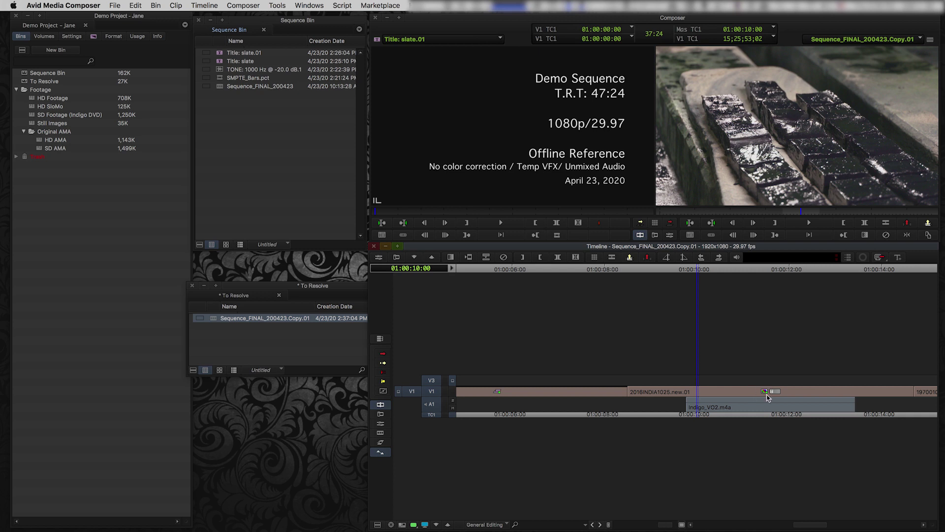
left_click_drag(738, 393, 748, 405)
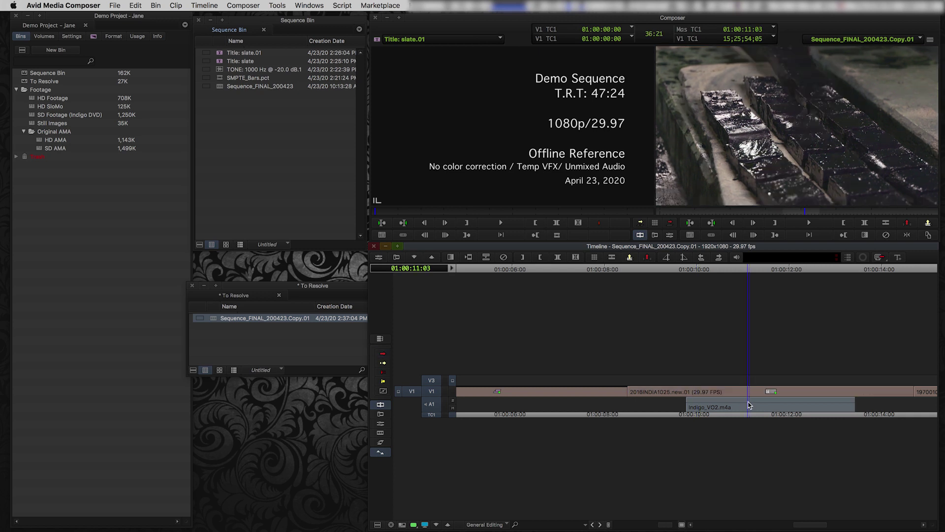
key("super+bracketleft")
left_click(821, 408)
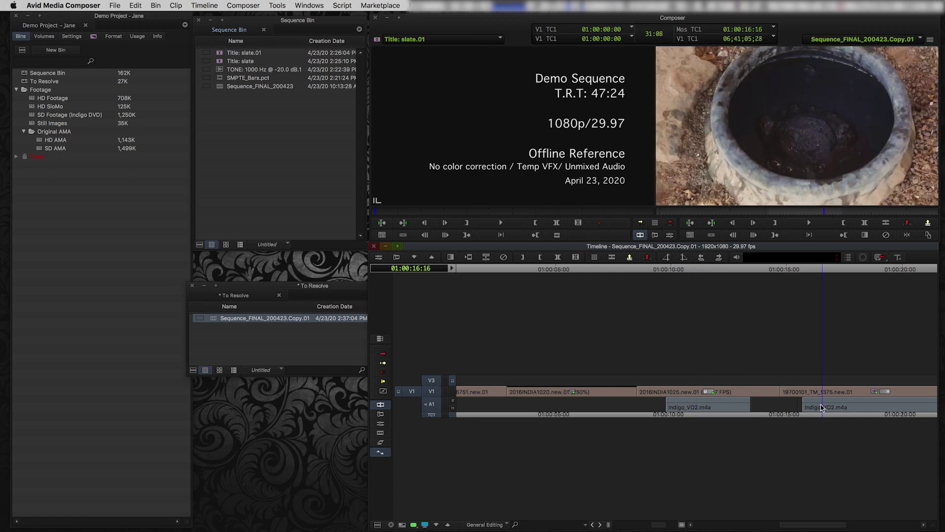
scroll(714, 404, "right", 5)
left_click(795, 403)
scroll(689, 400, "right", 2)
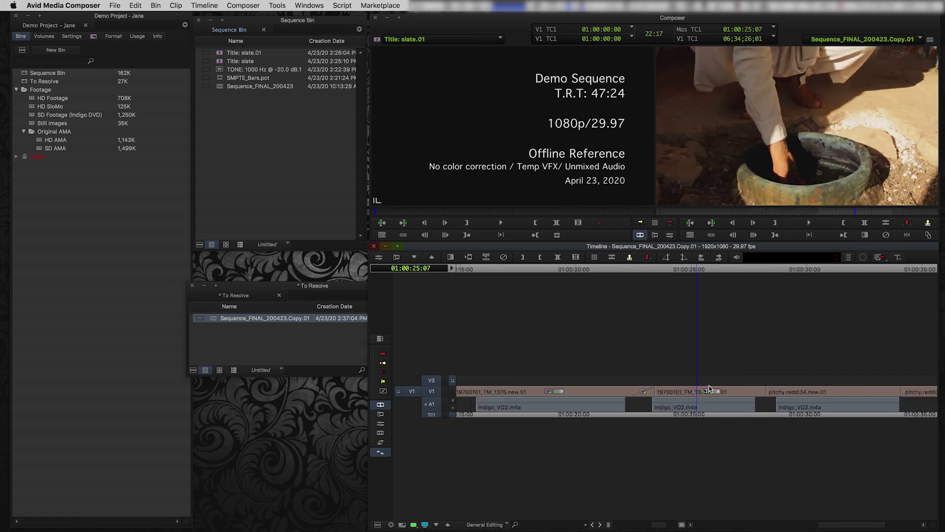
key("super+bracketright")
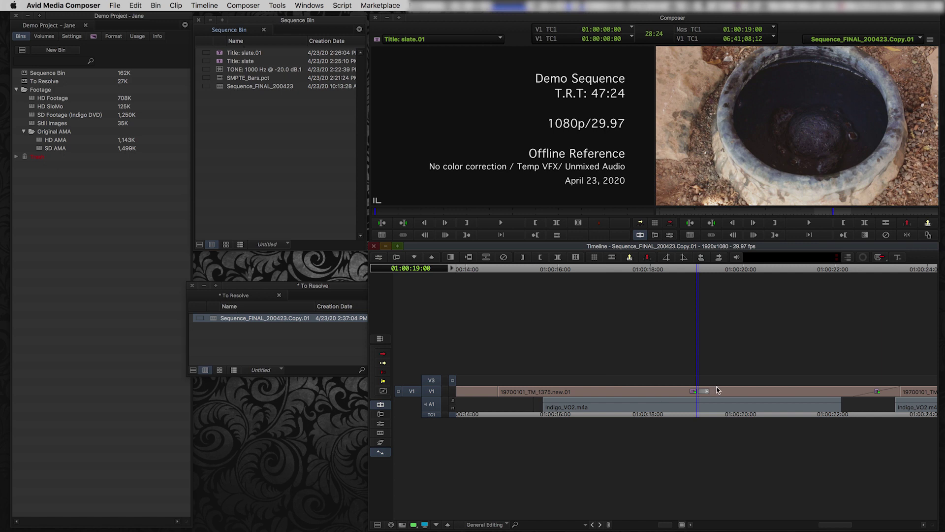
left_click(678, 389)
left_click(678, 389)
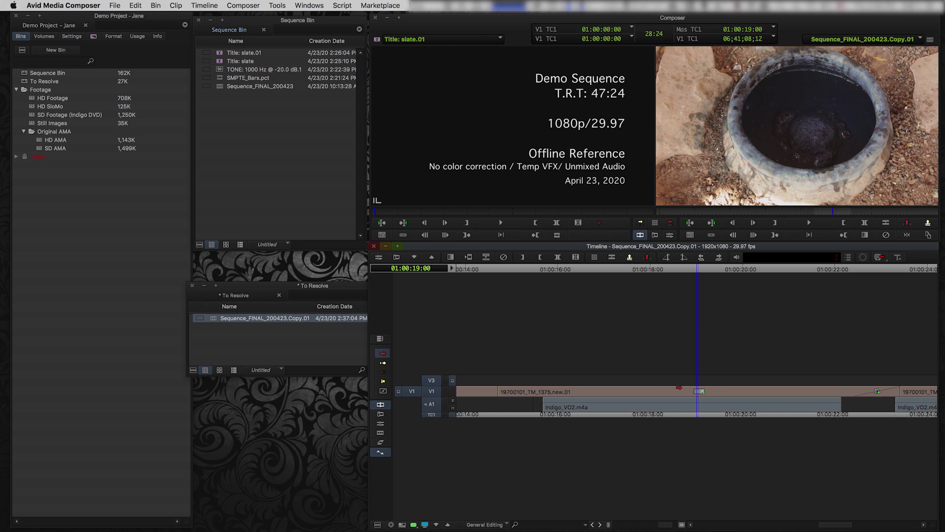
key("super+bracketleft")
key("super+bracketleft")
key("super+bracketleft")
left_click(721, 394)
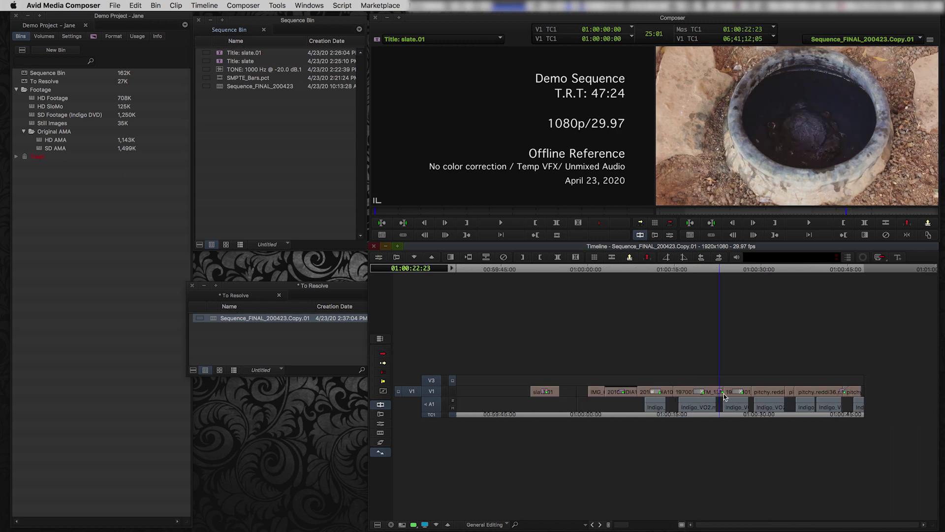
left_click_drag(724, 394, 791, 399)
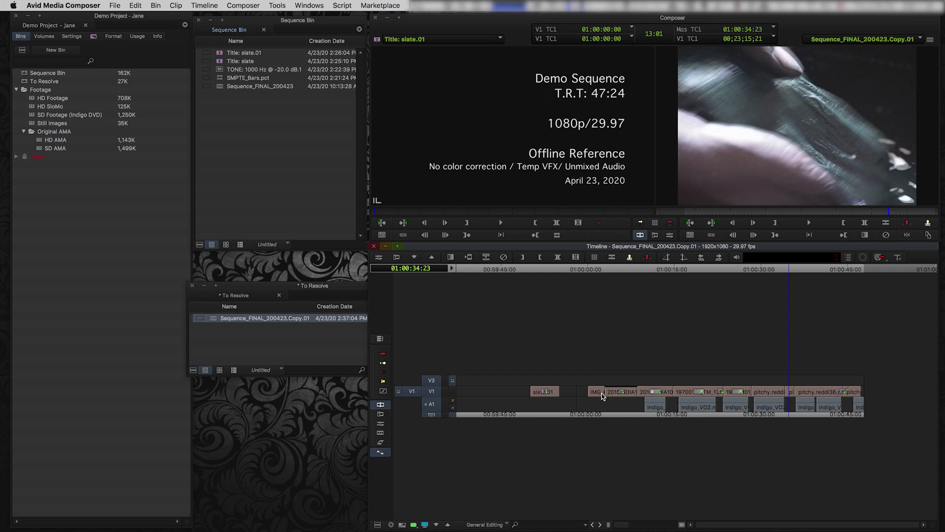
left_click(623, 398)
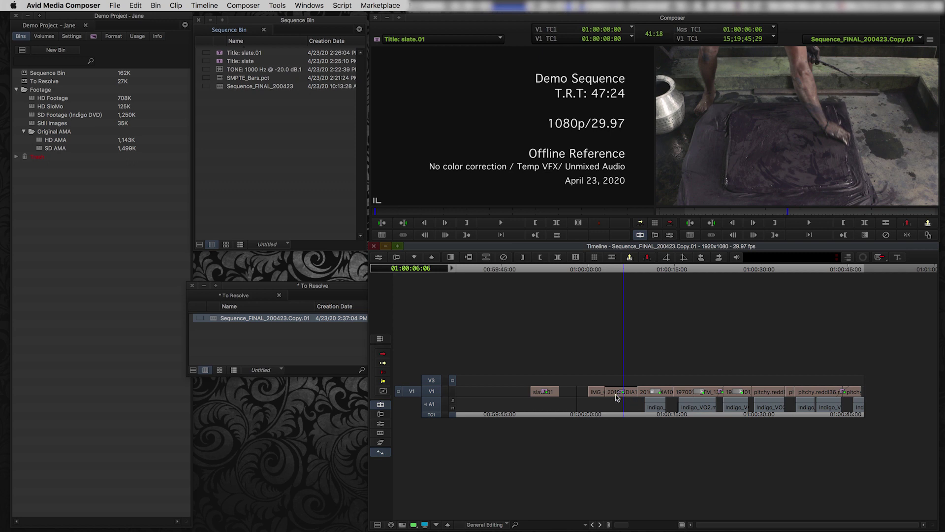
left_click(611, 394)
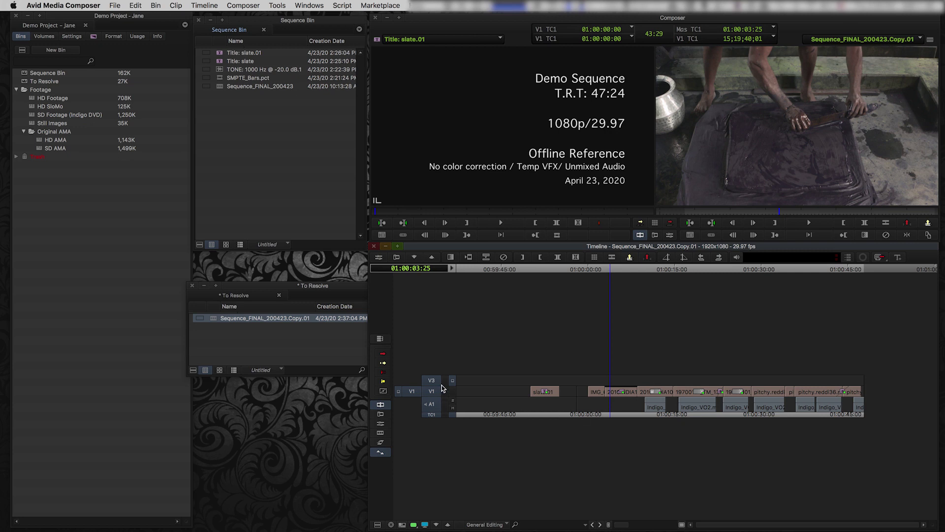
- Delete the A1 audio track and the V3 video track, confirming each deletion
key("Delete")
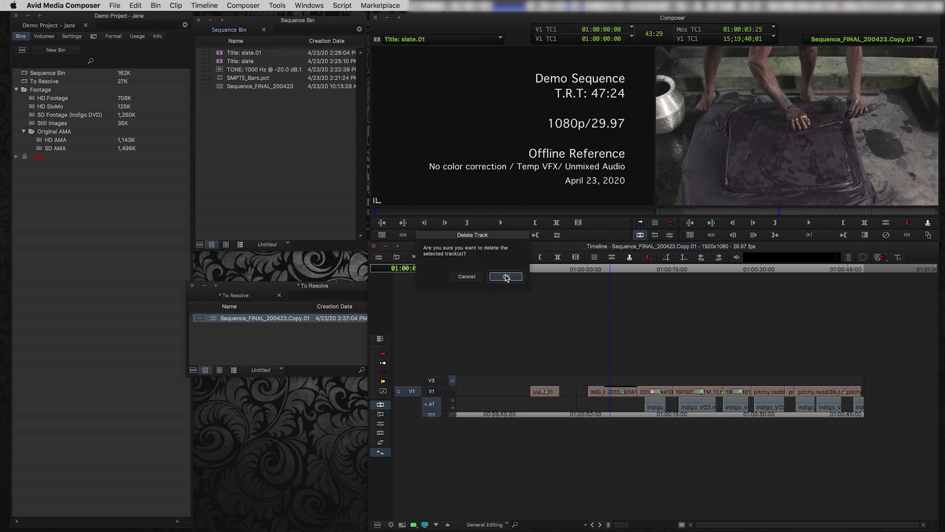
left_click(506, 277)
left_click_drag(426, 399, 432, 390)
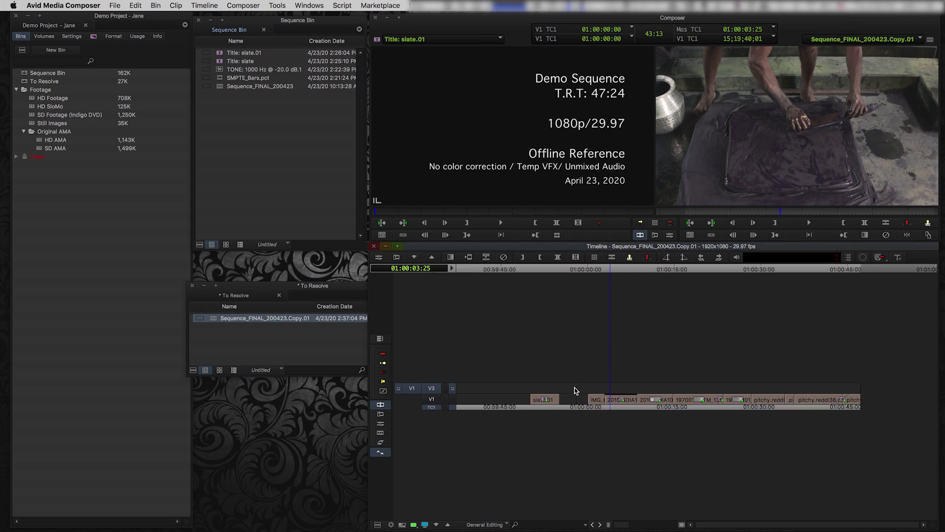
key("Delete")
key("Return")
left_click(560, 406)
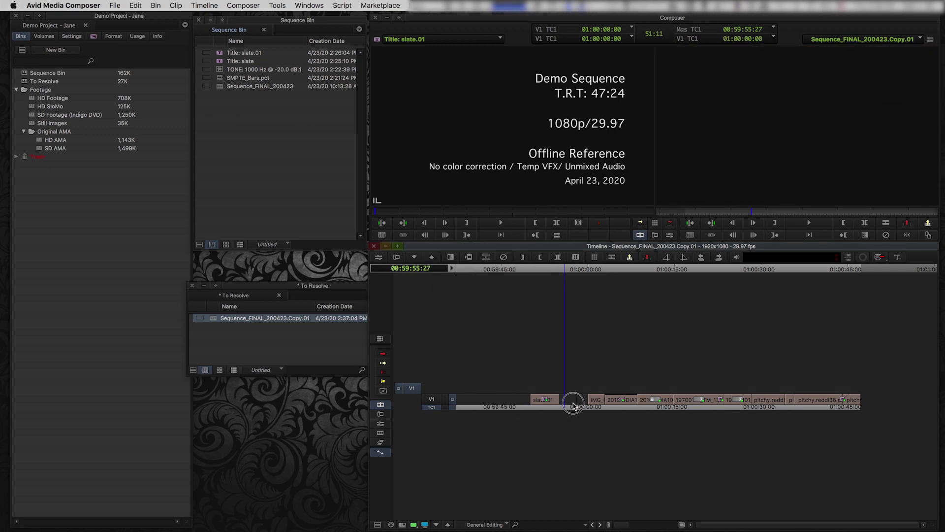
- Scrub through the remaining V1-only sequence from 01:00:03:04 to its end
left_click(606, 402)
left_click_drag(607, 402, 706, 404)
left_click(646, 408)
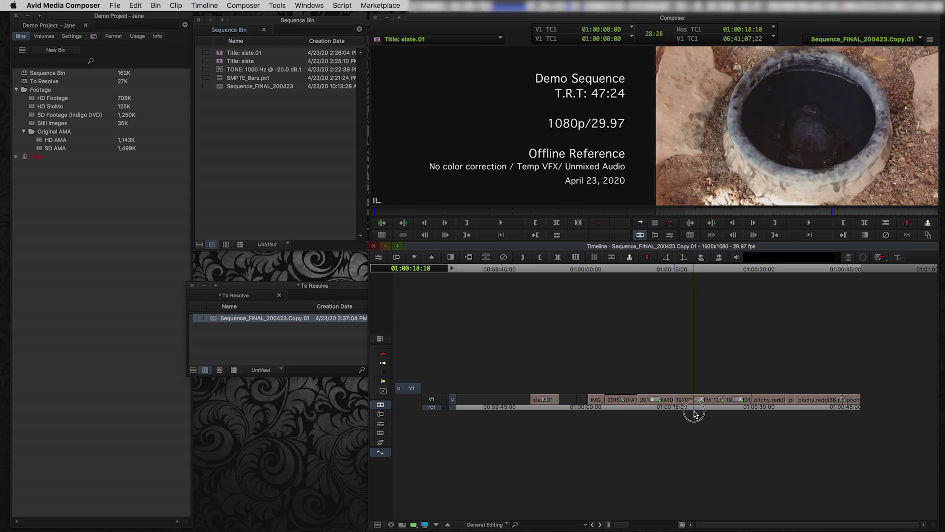
left_click_drag(694, 413, 875, 413)
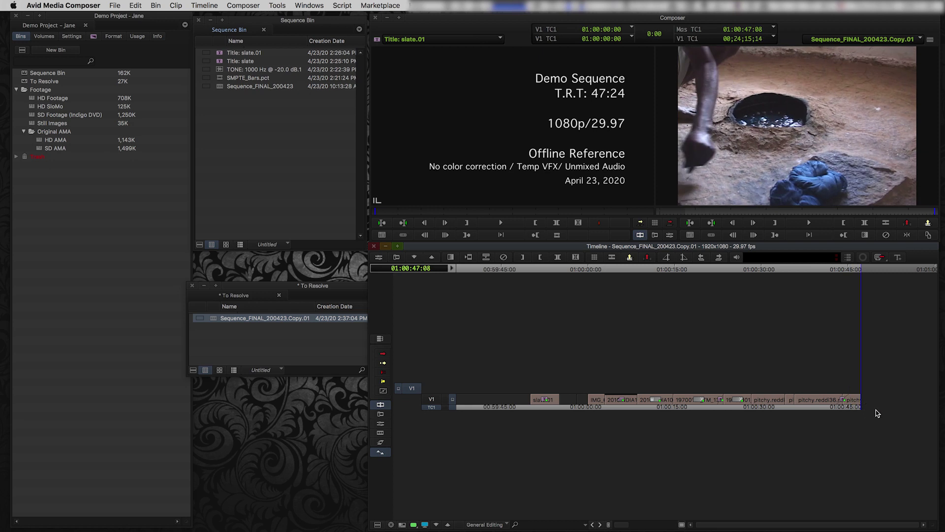
- Patch source V1 to record V1, then mark In at 00:59:50:00 and Out at 01:00:47:07
left_click(631, 406)
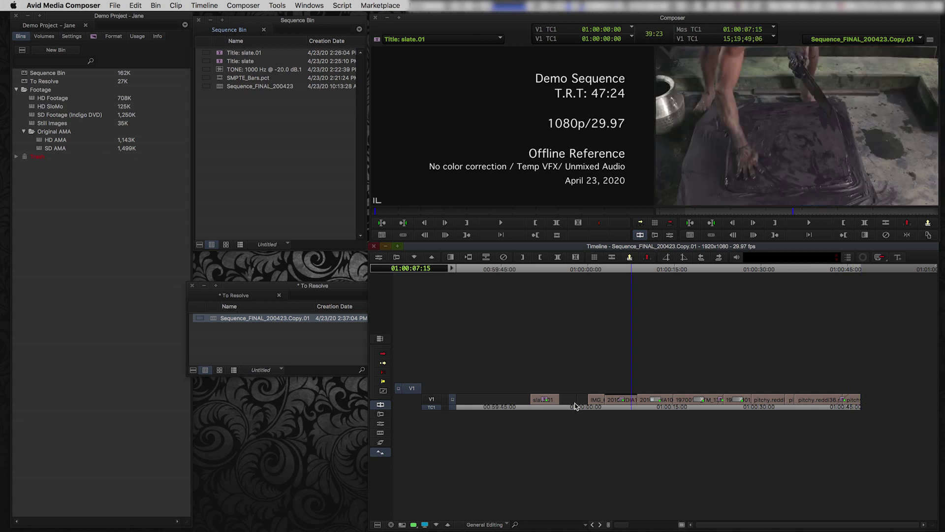
left_click_drag(428, 384, 437, 400)
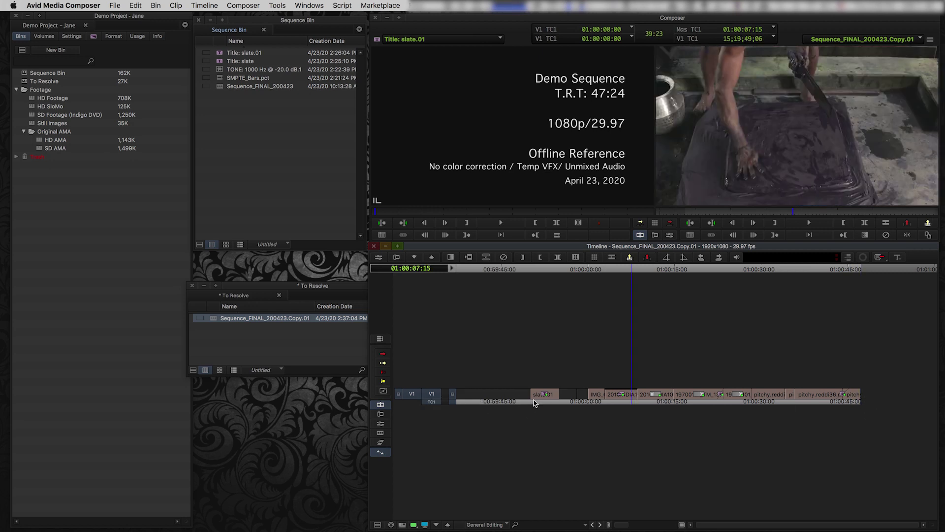
left_click(532, 401)
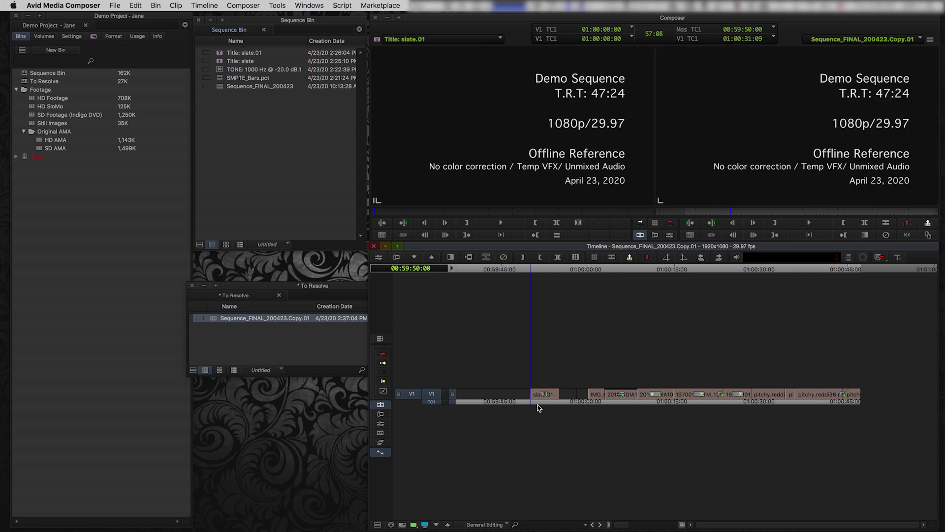
key("i")
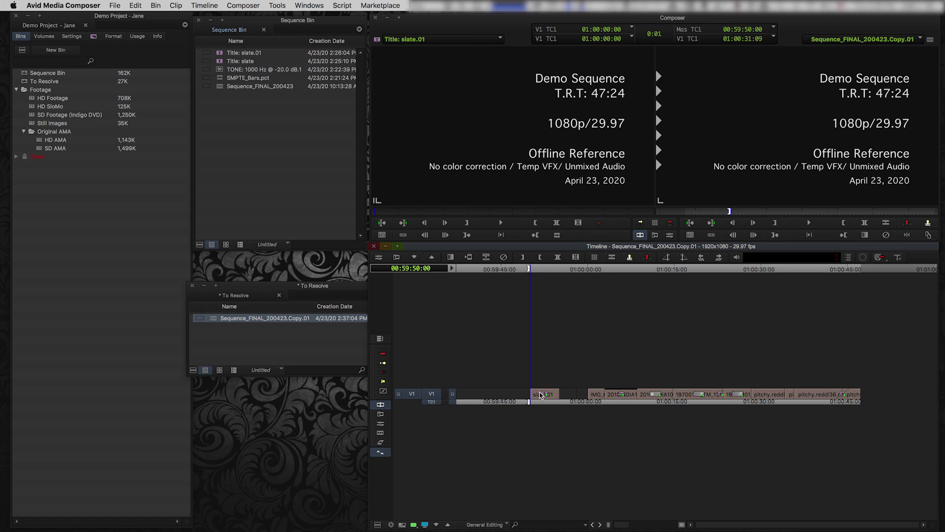
type("+4315")
key("Return")
key("End")
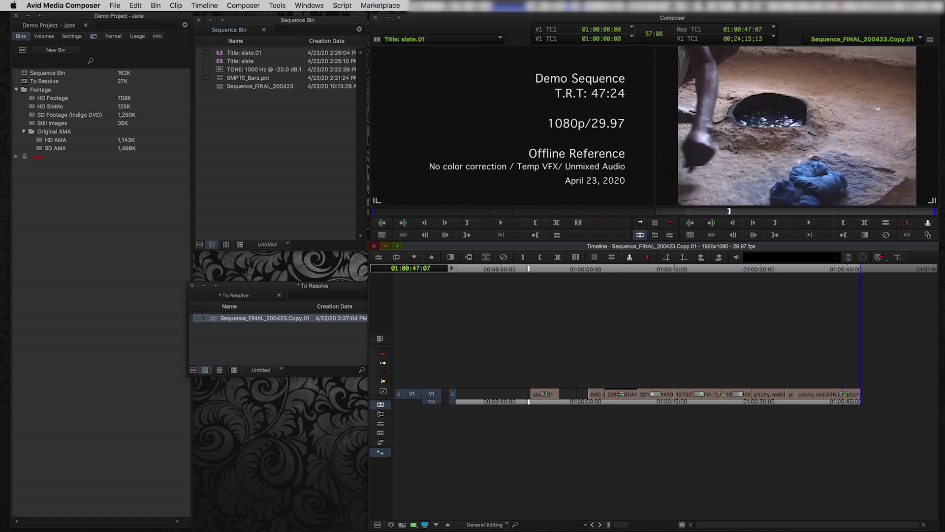
key("o")
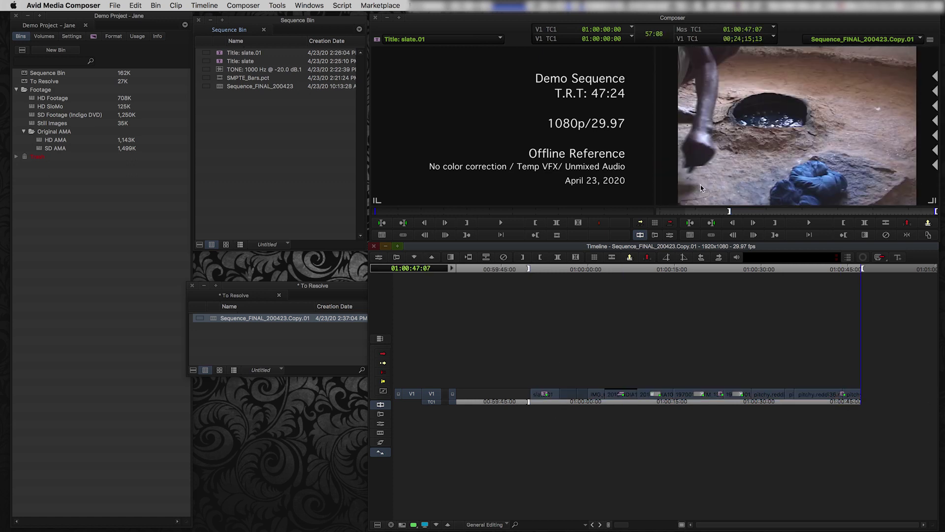
right_click(722, 134)
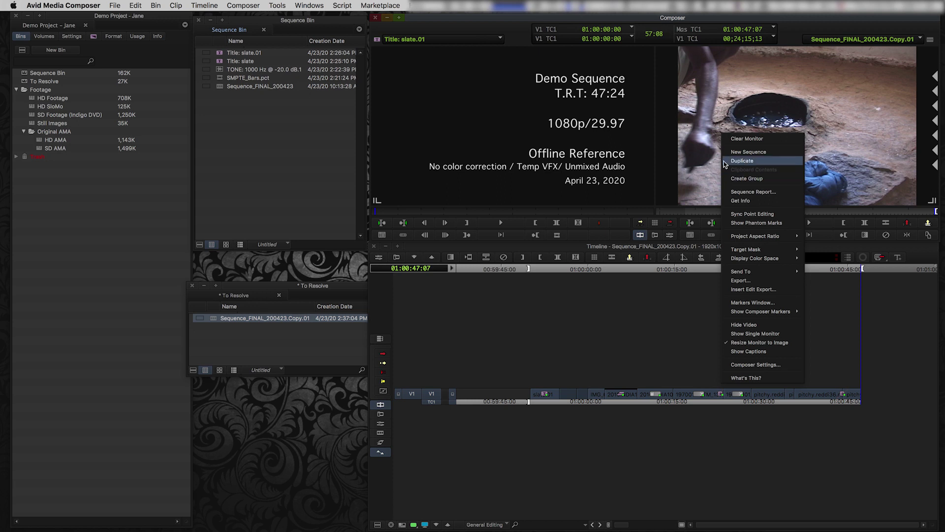
- Export the sequence with the Untitled preset as Sequence_FINAL_200423.Copy.01.aaf and open Export Settings
left_click(811, 305)
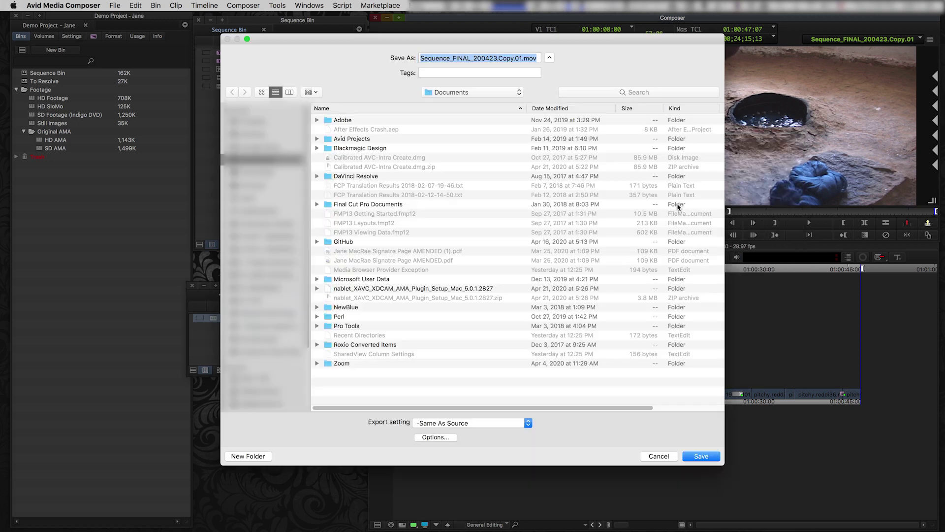
left_click(468, 425)
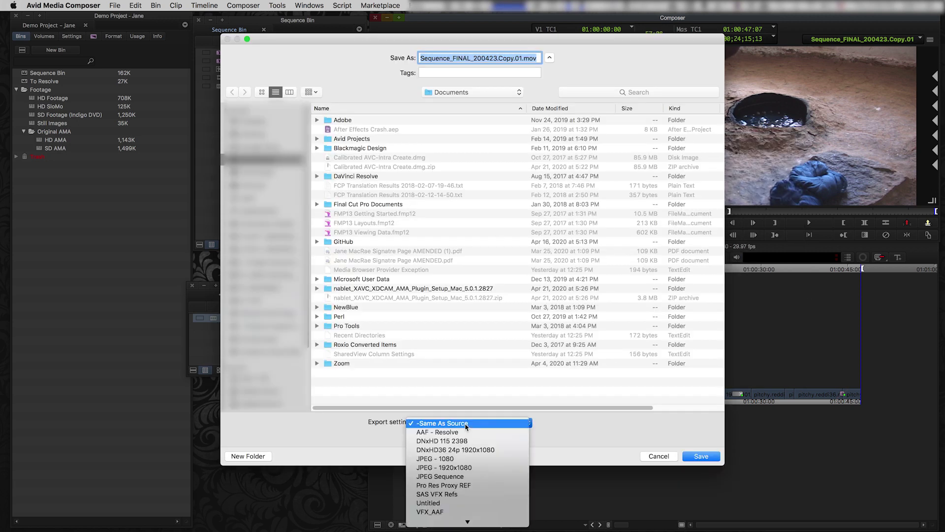
left_click(468, 523)
left_click(427, 436)
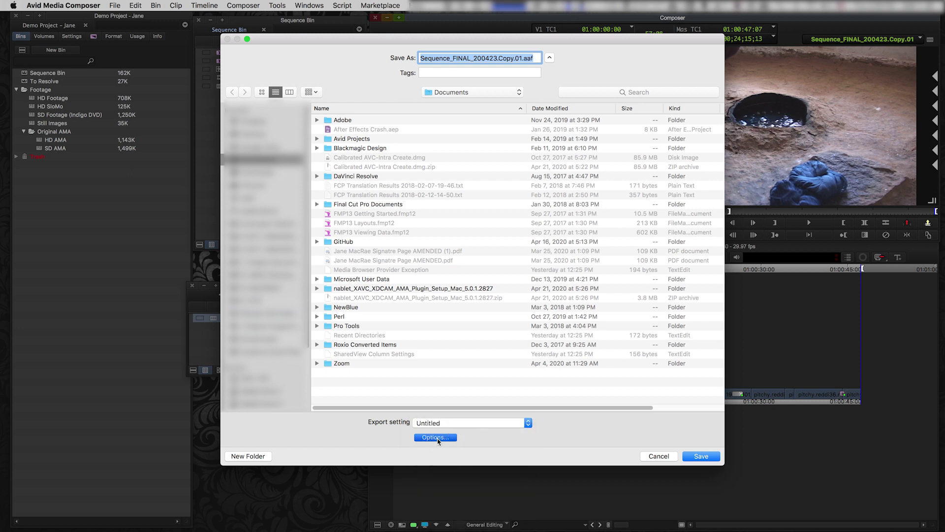
- Keep AAF format with Edit Protocol on, including all video tracks and no audio tracks
left_click(455, 98)
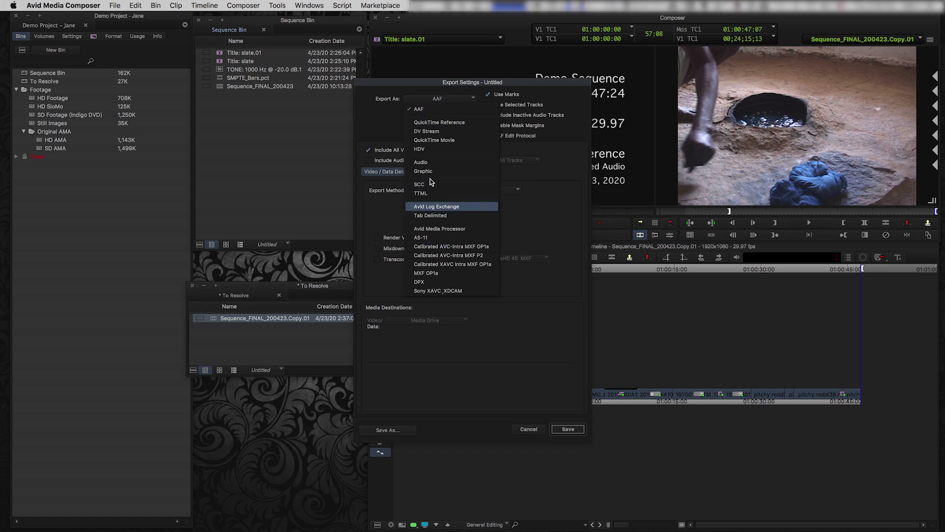
left_click(436, 109)
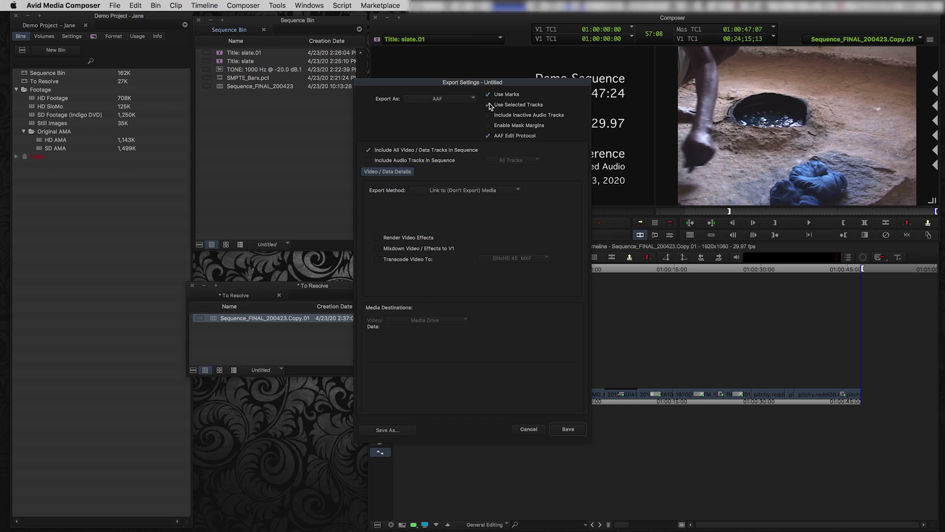
left_click(488, 137)
left_click(488, 137)
left_click(369, 150)
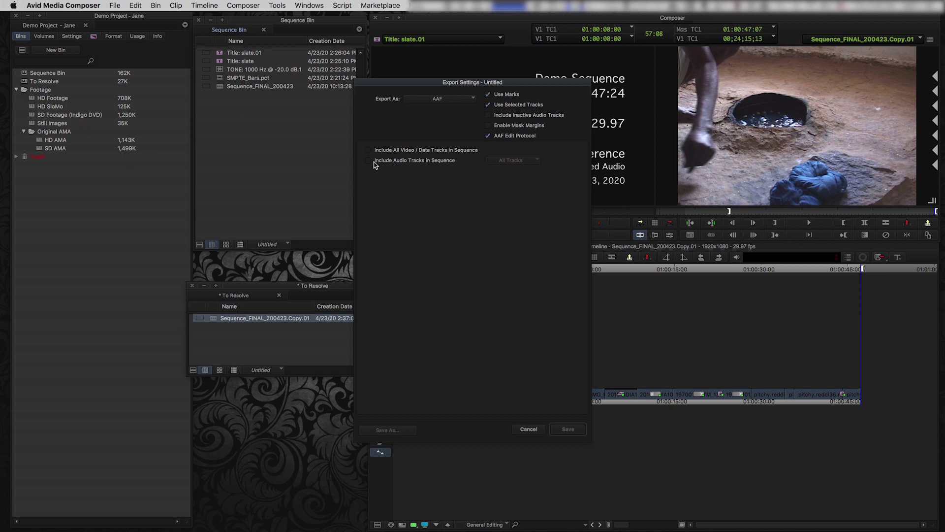
left_click(369, 160)
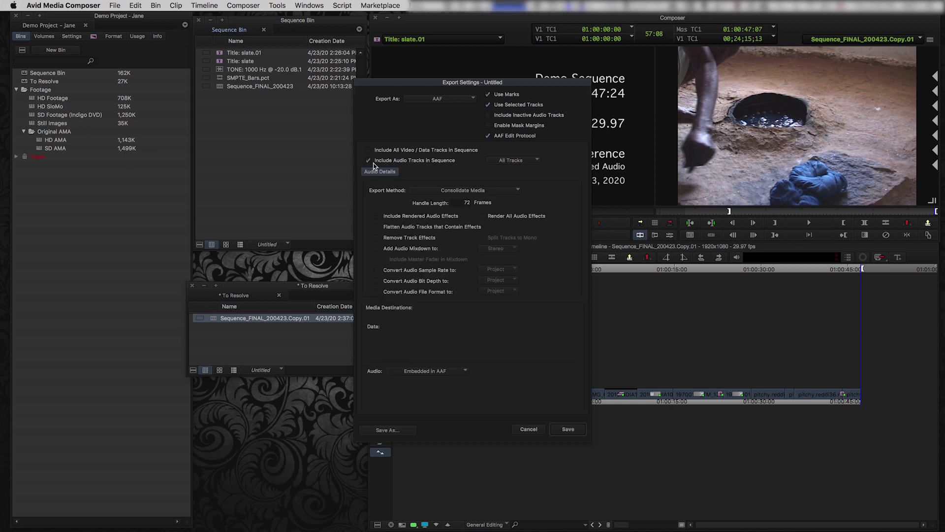
left_click(369, 160)
left_click(370, 150)
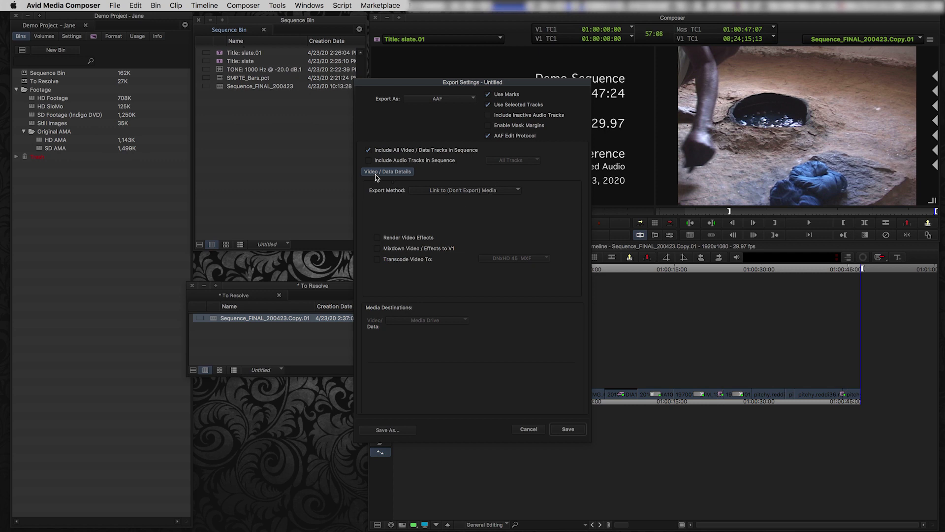
left_click(439, 191)
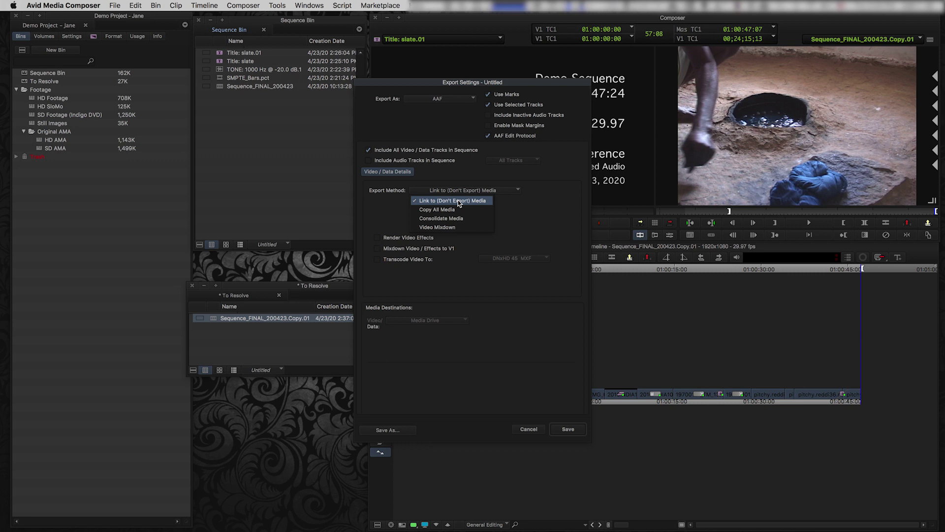
left_click(451, 201)
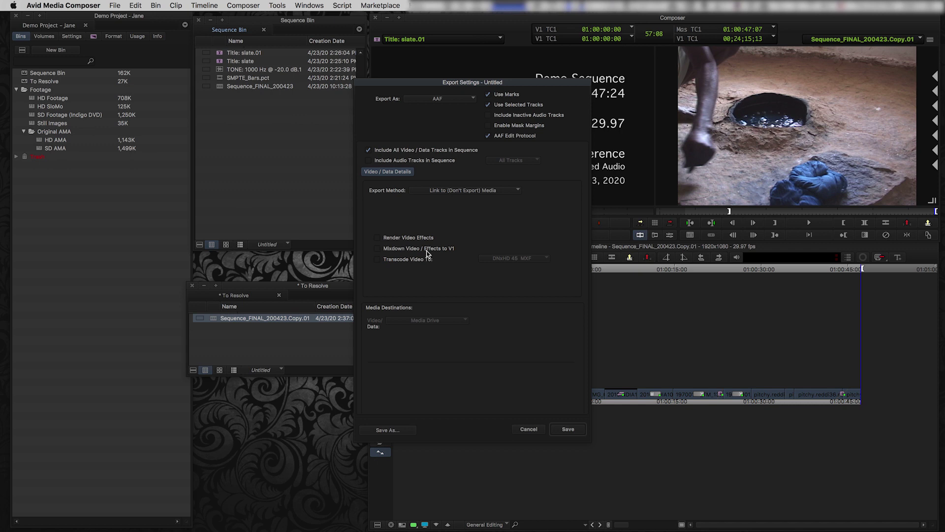
- Save the AAF as Sequence_FINAL_200423_toResolve.aaf in the Demo Sequence Output folder
left_click(568, 429)
left_click(377, 120)
double_click(377, 120)
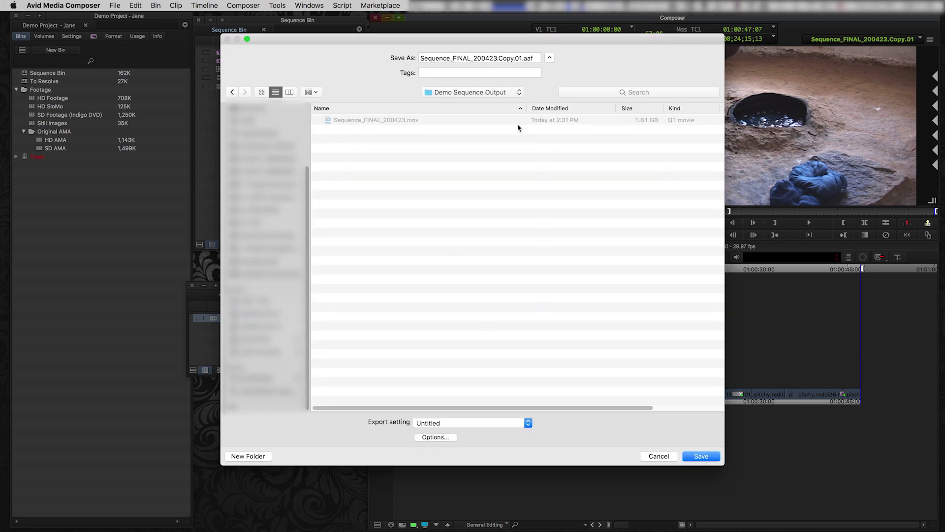
left_click_drag(498, 58, 519, 57)
key("BackSpace")
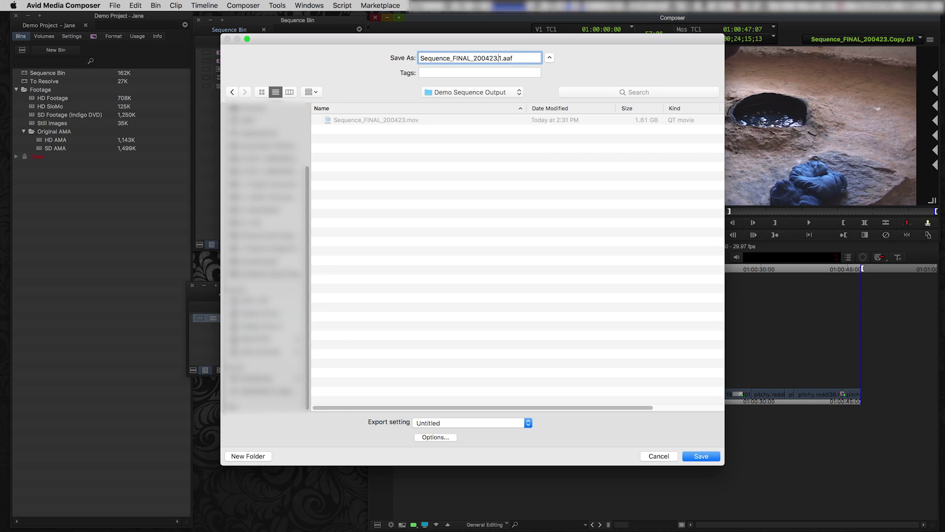
key("BackSpace")
key("Delete")
type("_toResolve")
key("Return")
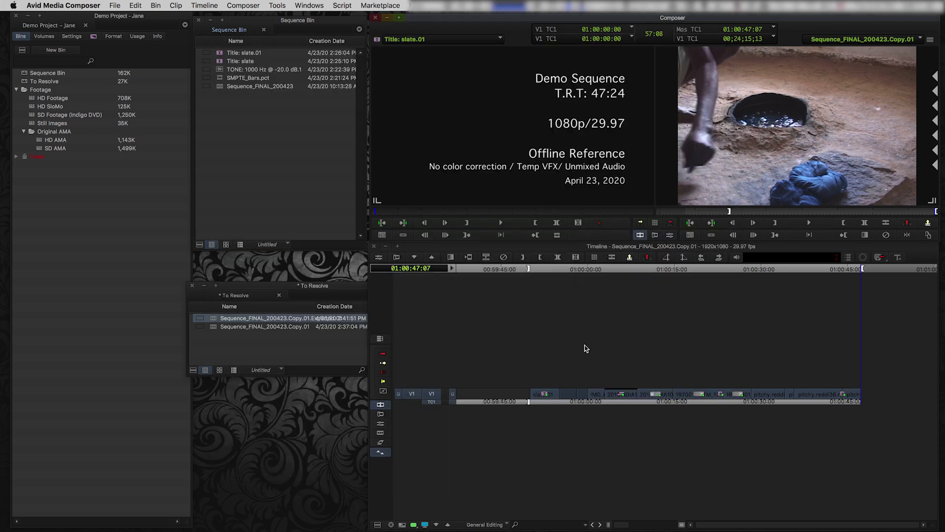
- Rename the copied sequence to Sequence_FINAL_200423_toResolve
left_click(291, 326)
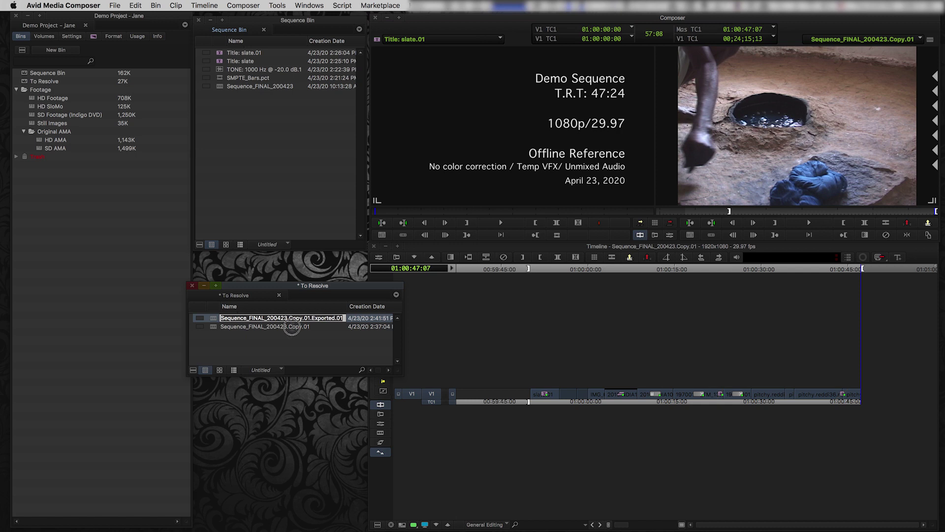
left_click(290, 326)
left_click_drag(290, 327, 320, 327)
type("_")
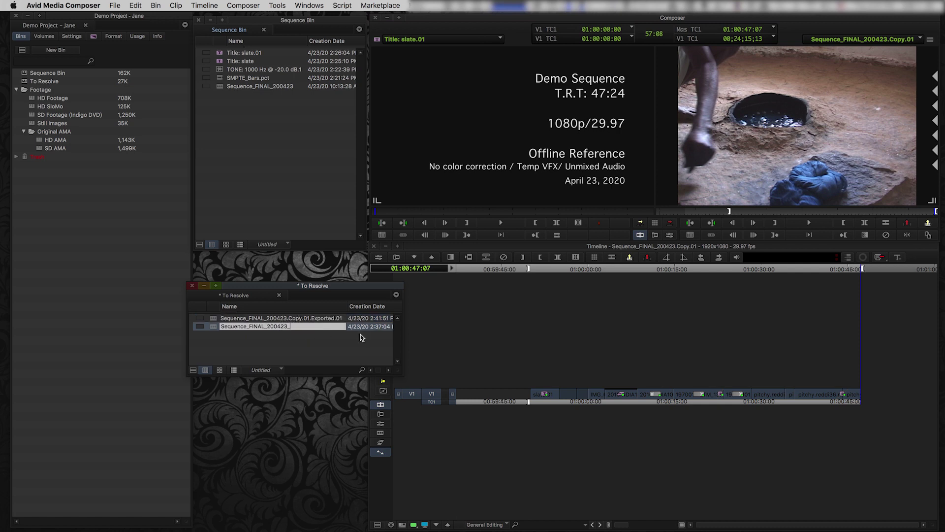
type("toResolve")
key("Return")
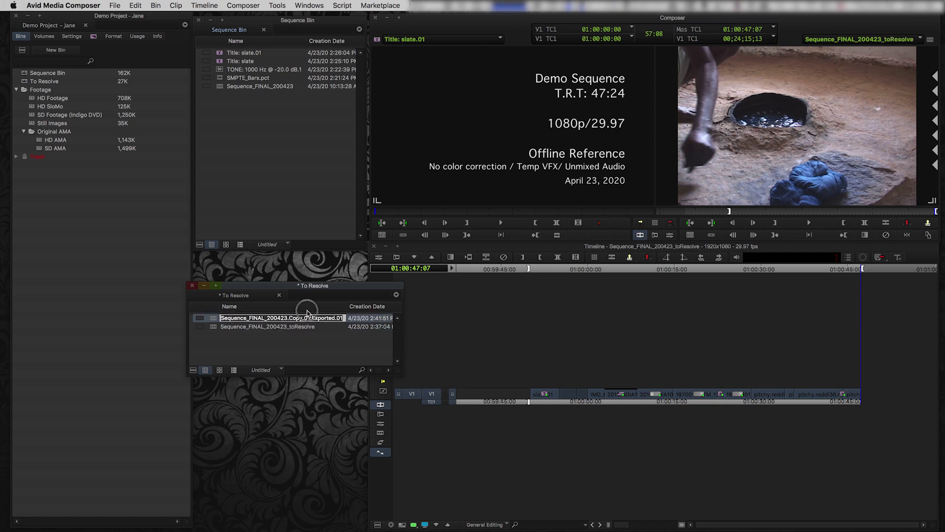
- Rename the exported sequence to Sequence_FINAL_200423_toResolve.Exported.01
left_click(309, 318)
left_click(309, 317)
left_click_drag(309, 318, 289, 318)
key("BackSpace")
type("_toResolve")
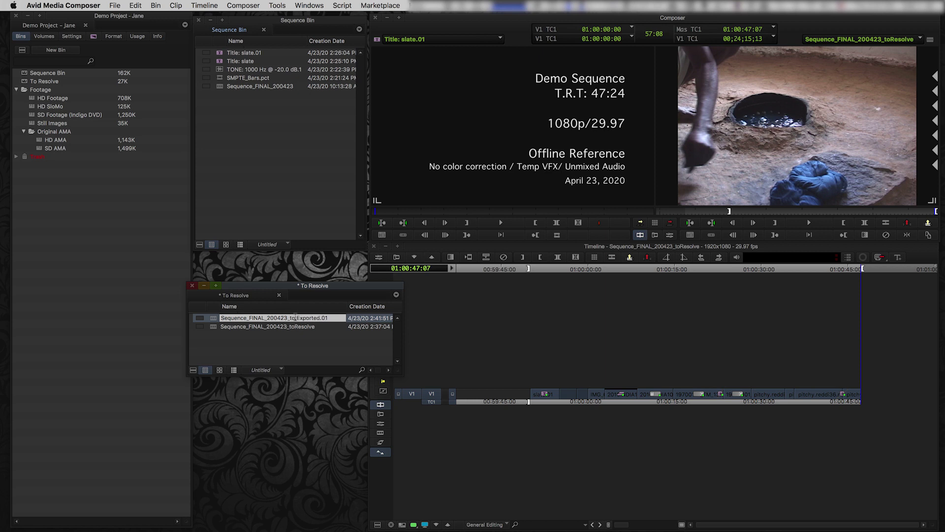
type(".")
key("Return")
left_click(278, 362)
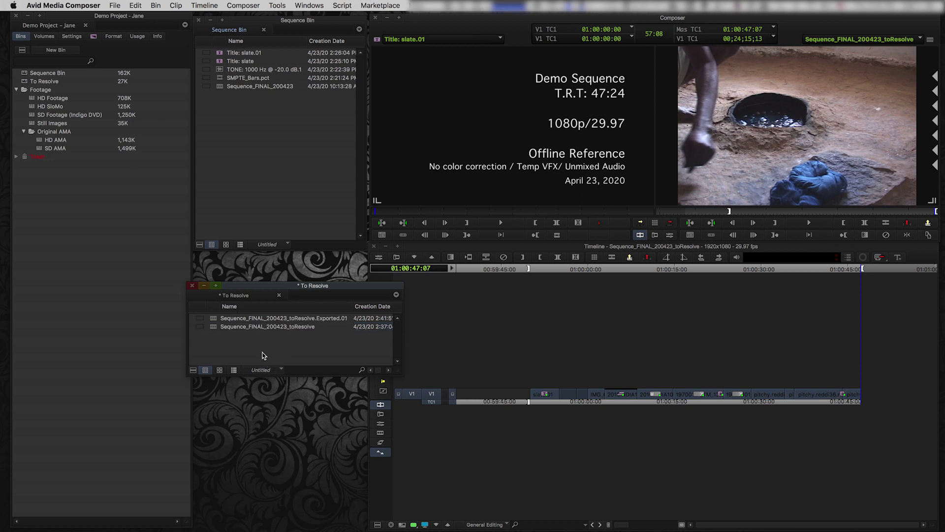
double_click(213, 319)
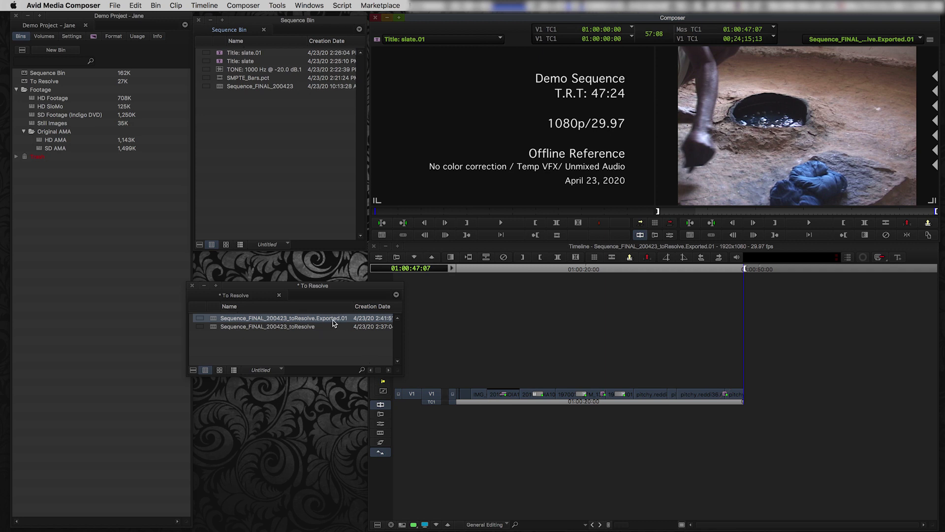
left_click_drag(476, 383, 733, 402)
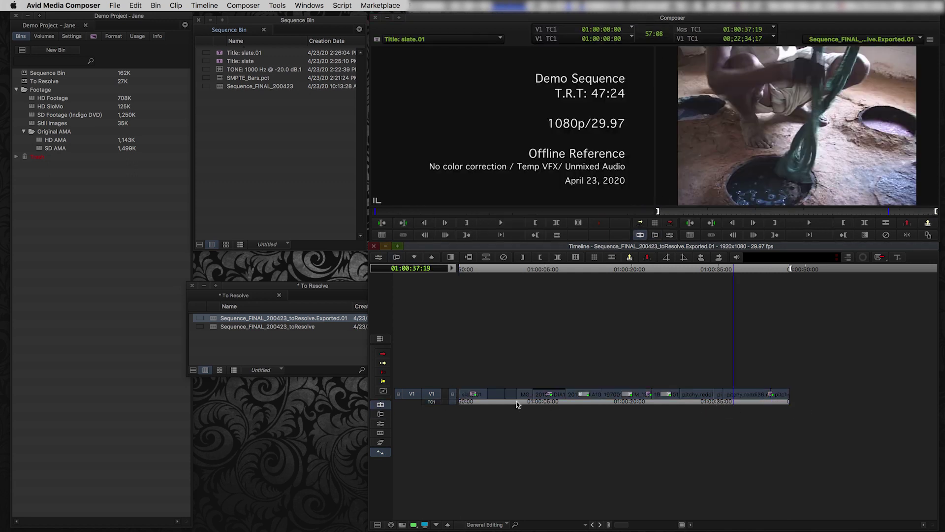
left_click(253, 352)
double_click(264, 326)
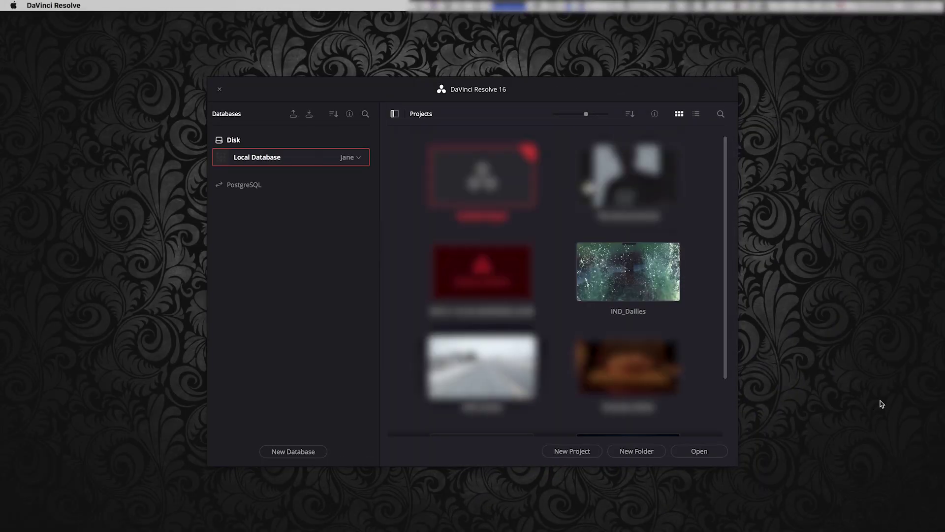
- Open the IND_Dailies project from the Project Manager
left_click_drag(463, 91, 454, 88)
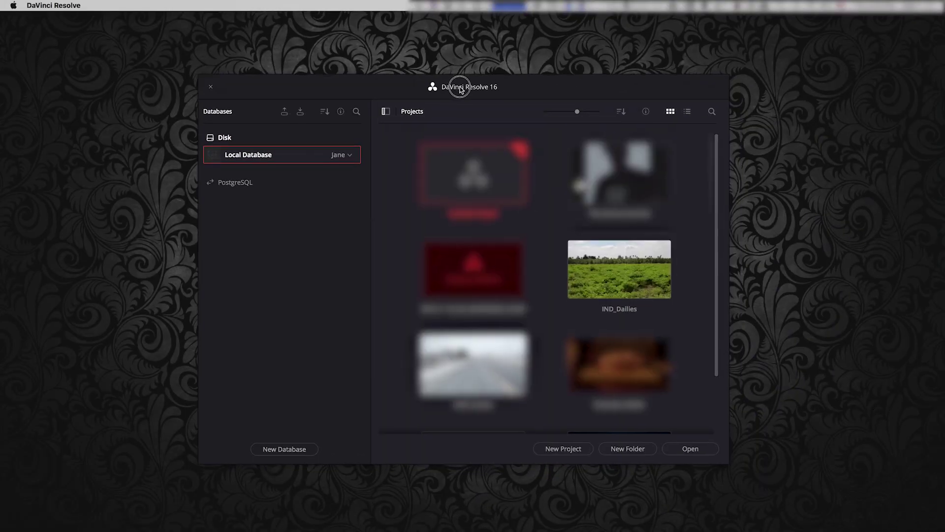
double_click(614, 281)
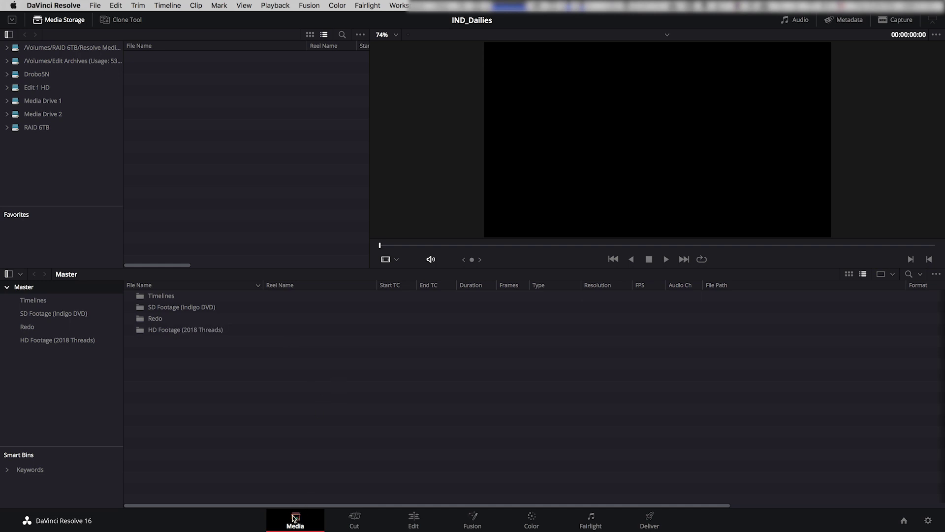
- Browse the HD Footage, SD Footage, Redo and 2018 Threads bins, then return to Master
left_click(41, 337)
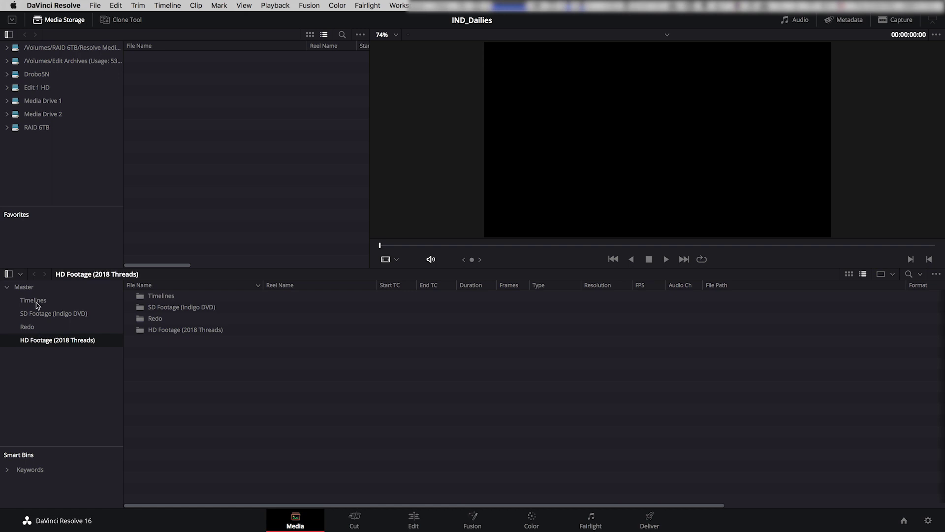
left_click(25, 287)
left_click(34, 315)
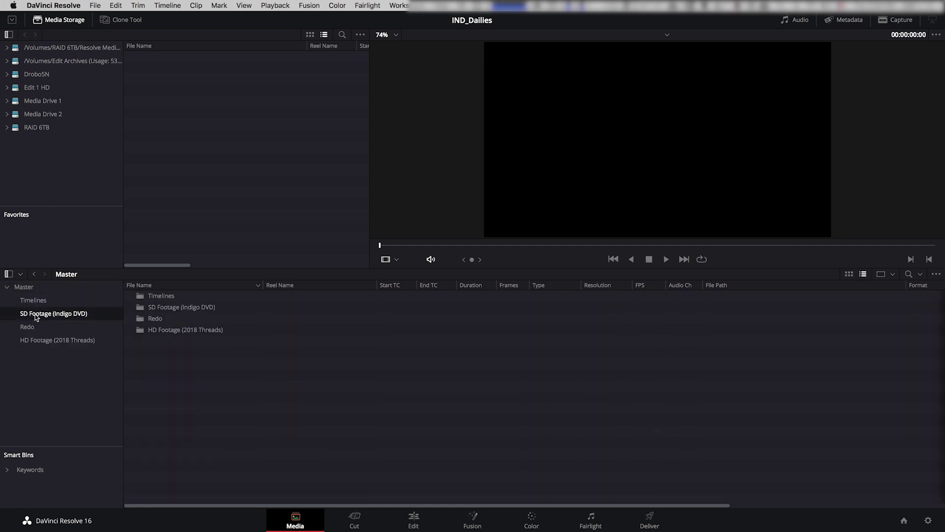
left_click(68, 326)
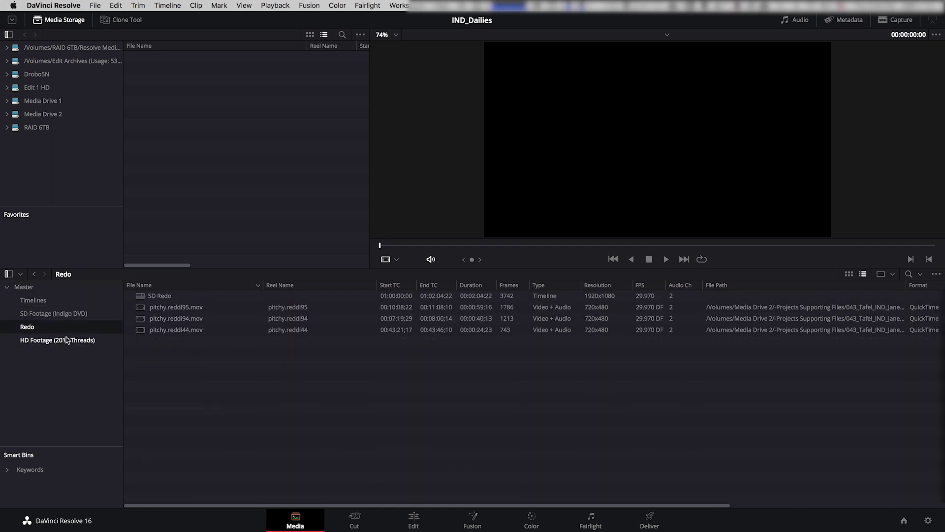
left_click(69, 341)
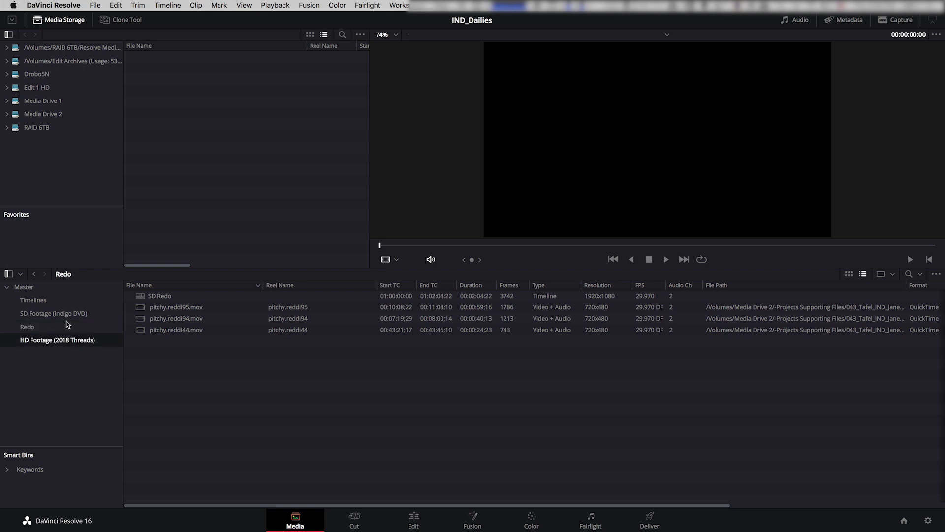
left_click(35, 290)
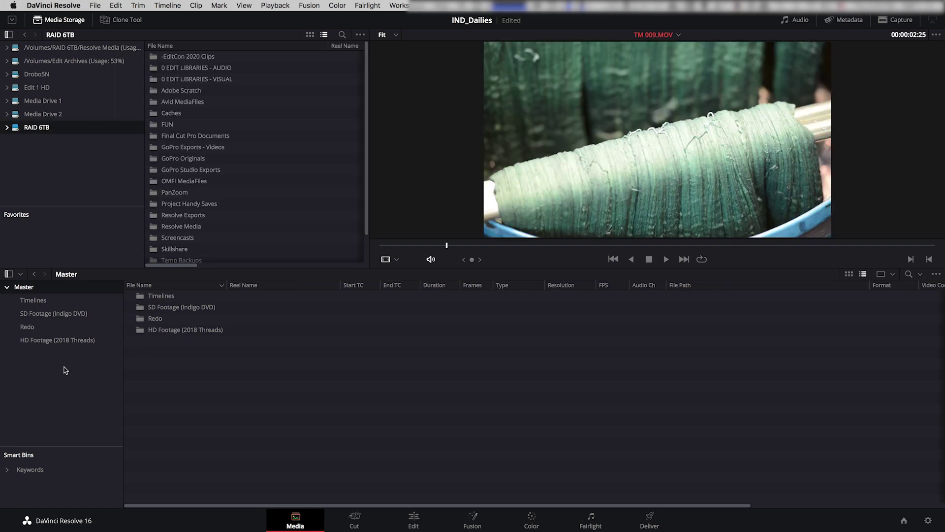
- Add a new bin named Conform to the Master bin via the sidebar context menu
right_click(67, 373)
left_click(79, 376)
type("Confi")
type("r")
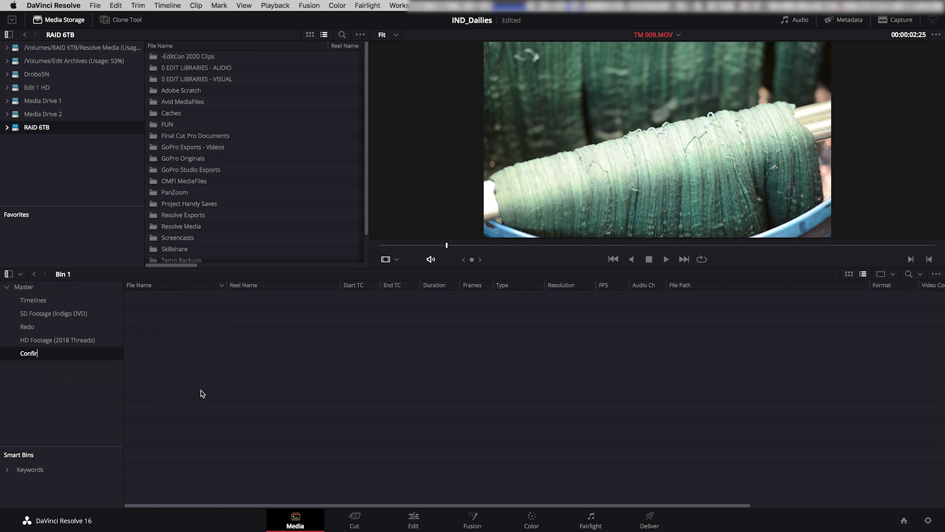
type("m")
key("Return")
left_click(104, 6)
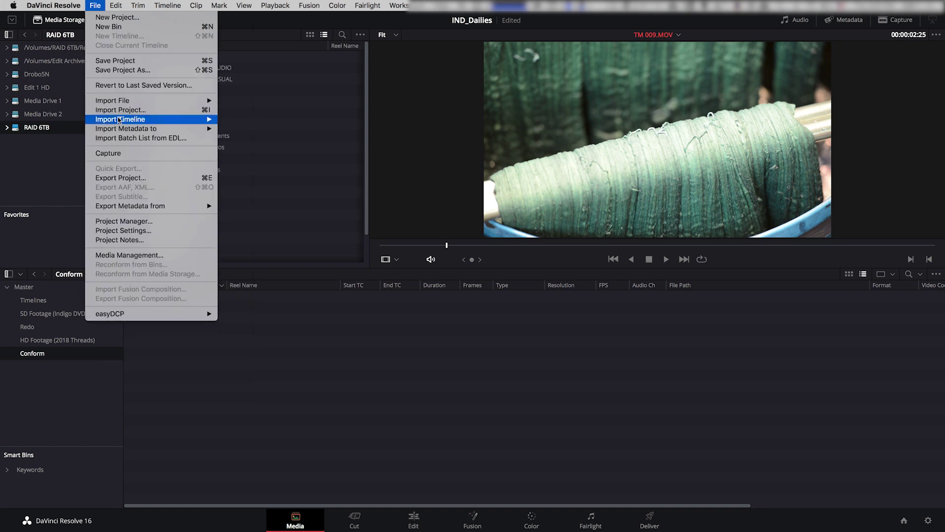
- Choose Import AAF, EDL, XML and select Sequence_FINAL_200423_toResolve.aaf
mouse_move(118, 120)
left_click(246, 119)
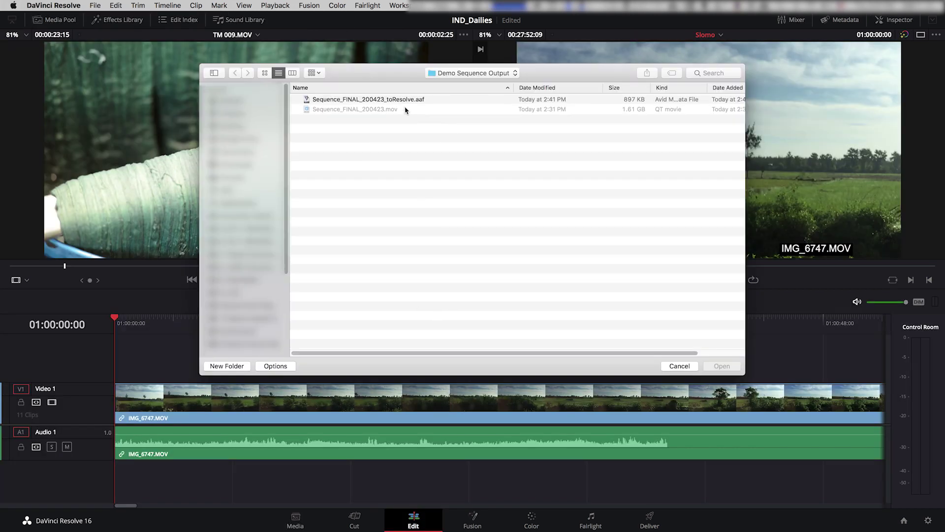
left_click(406, 100)
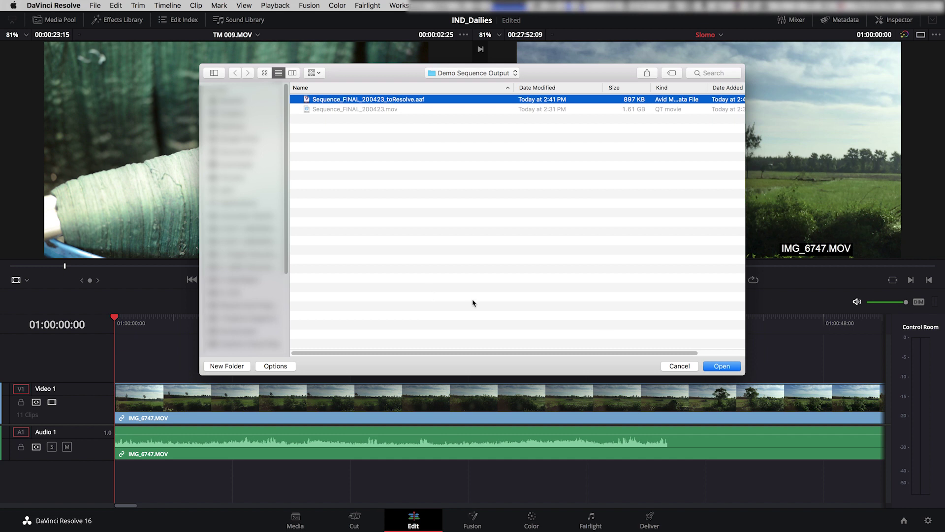
- Open the AAF and set it to link to source camera files without importing source clips
left_click(721, 367)
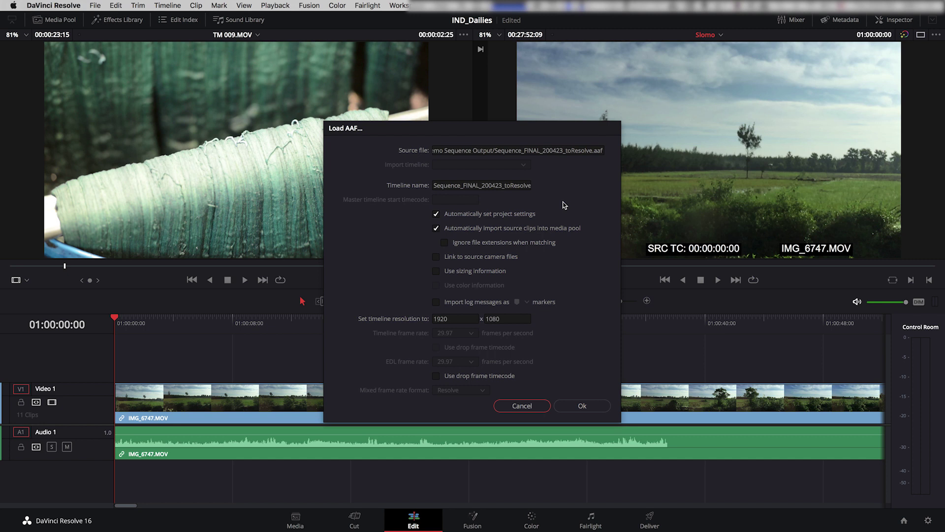
left_click(446, 186)
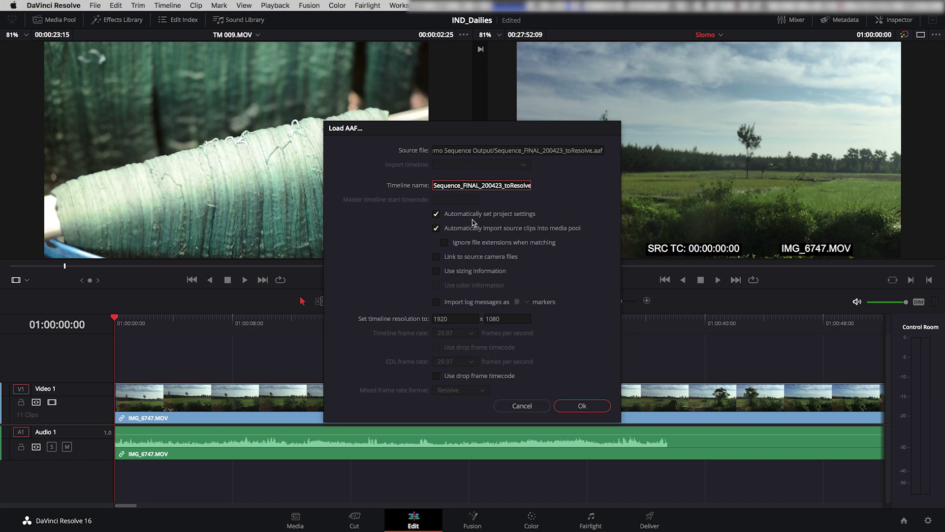
left_click(436, 229)
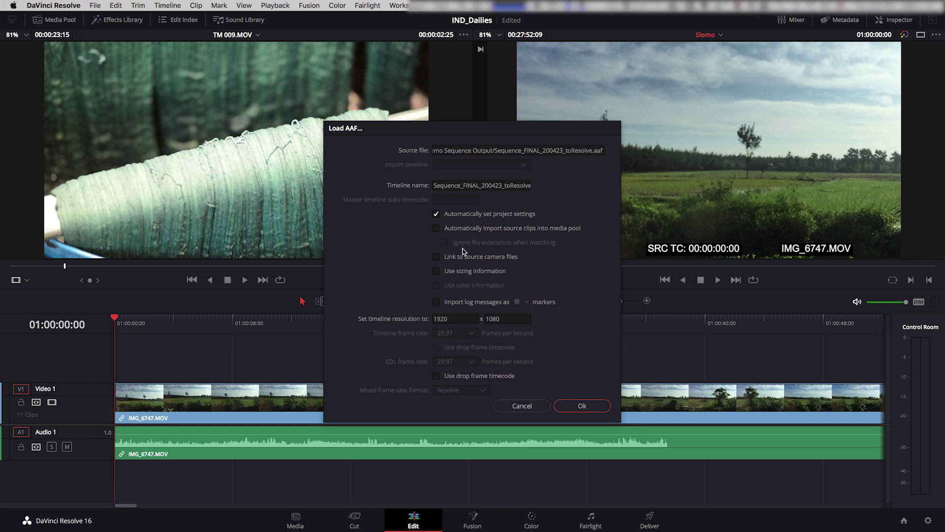
left_click(436, 257)
left_click(436, 256)
left_click(436, 256)
left_click(454, 319)
left_click(583, 407)
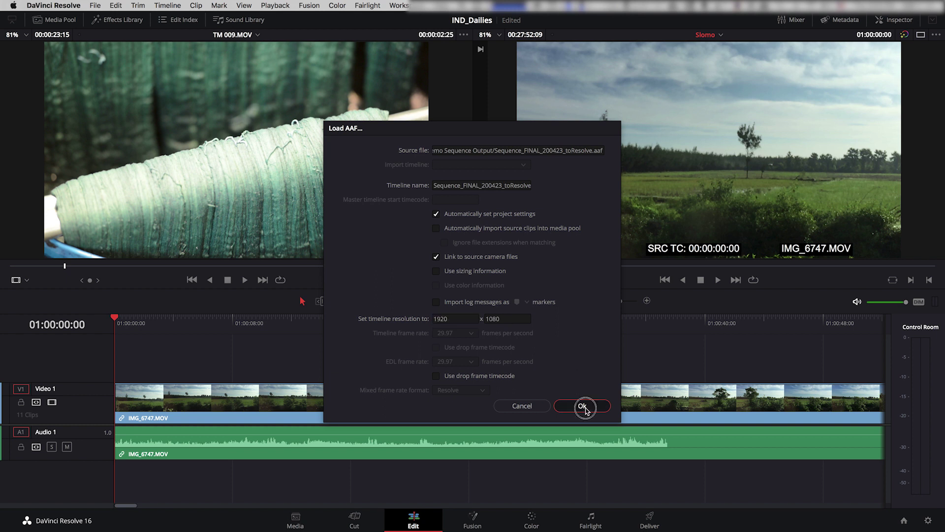
left_click(405, 175)
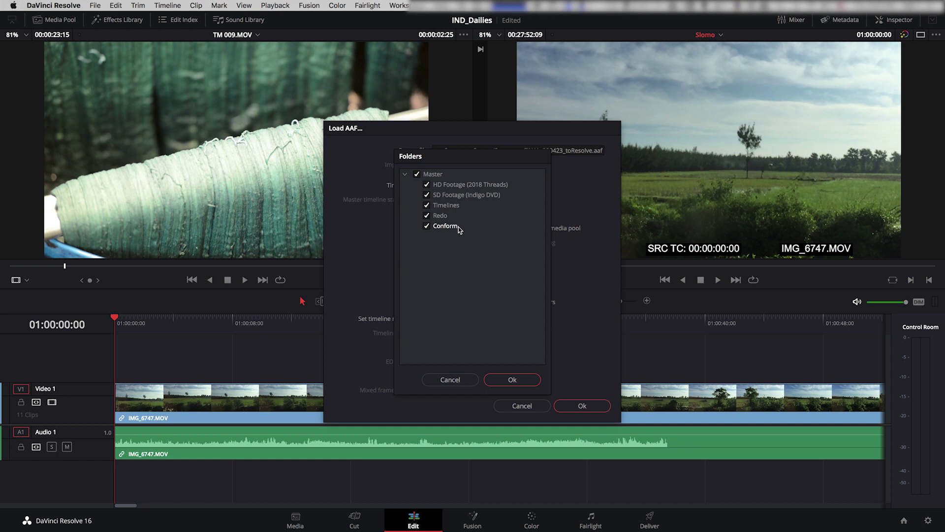
- Keep all Master subfolders, including Conform, ticked and import the timeline
left_click(512, 380)
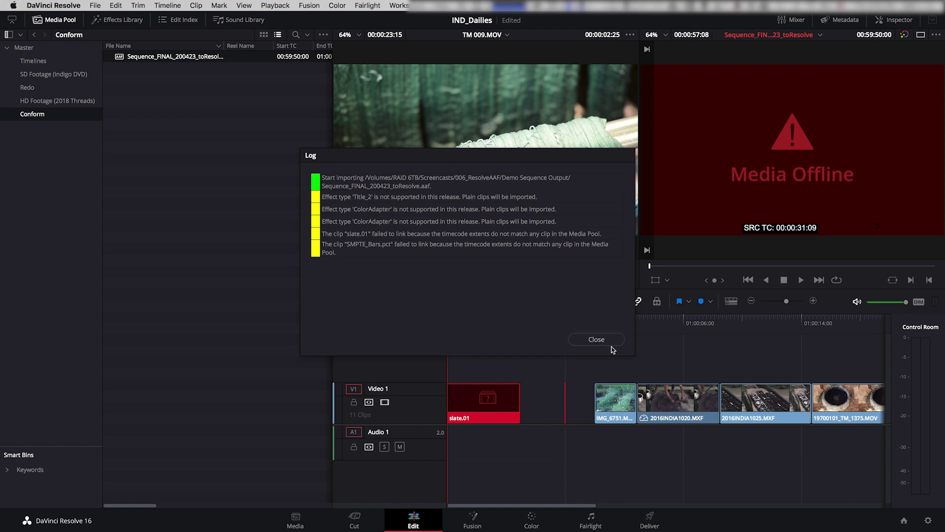
- Close the import log listing unsupported effects and the unlinked slate.01 and SMPTE_Bars.pct
left_click(597, 340)
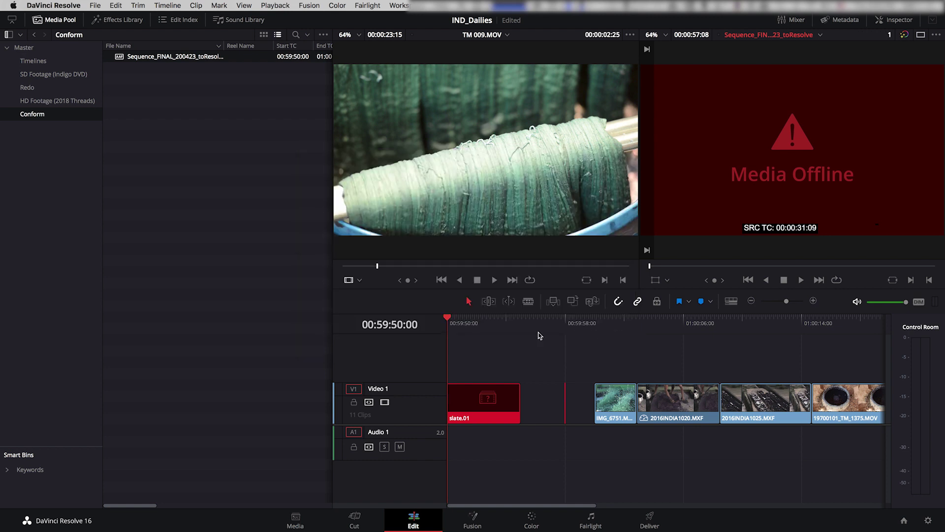
- Scrub the timeline's linked clips to 01:00:00:00, save the project, and go to the Media page
scroll(679, 331, "down", 1)
left_click(680, 325)
scroll(699, 337, "down", 1)
scroll(704, 340, "up", 1)
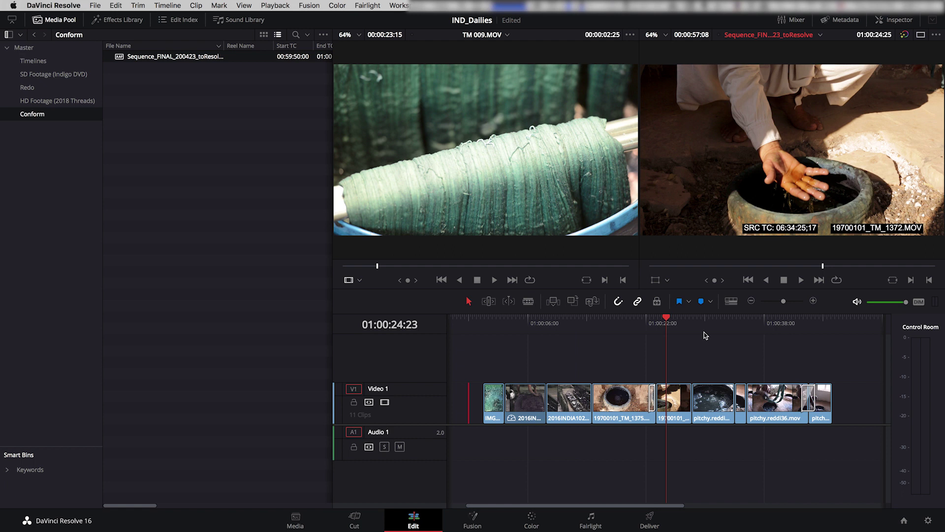
left_click_drag(704, 328, 472, 363)
scroll(613, 330, "up", 1)
key("Down")
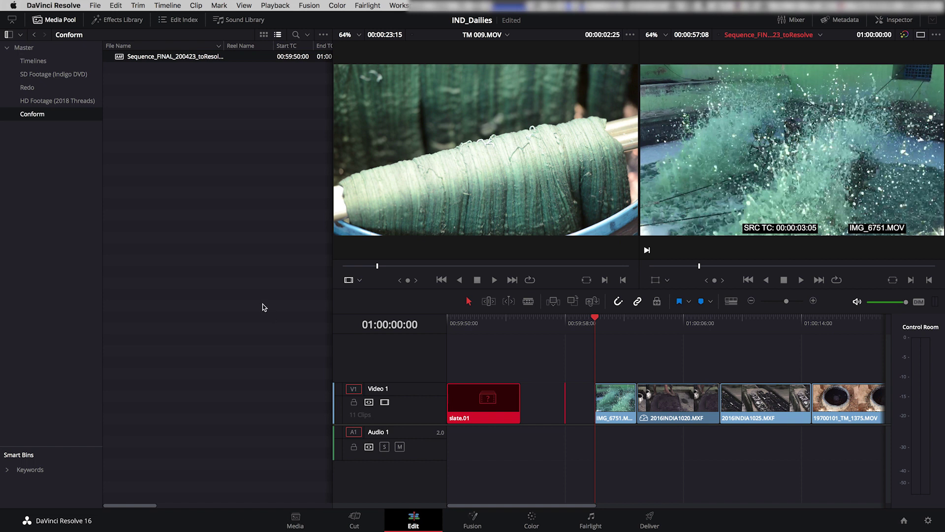
key("super+s")
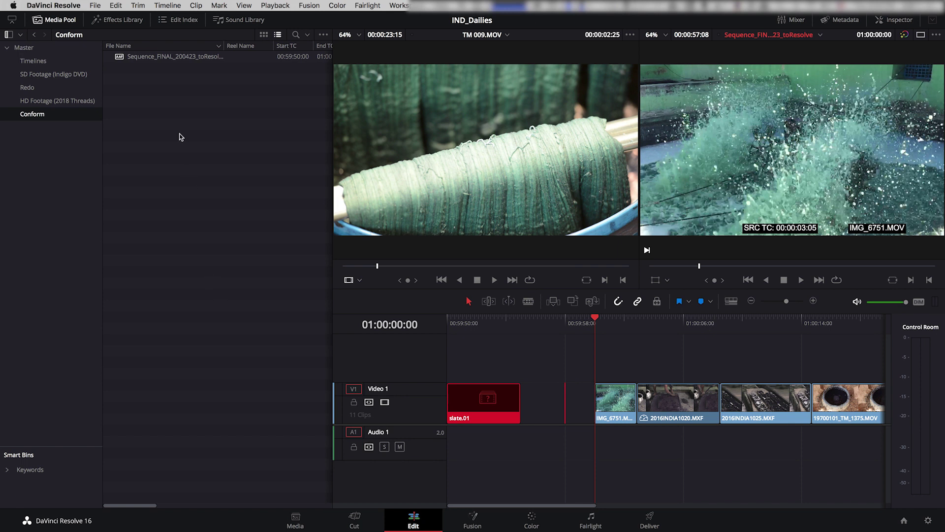
left_click(295, 520)
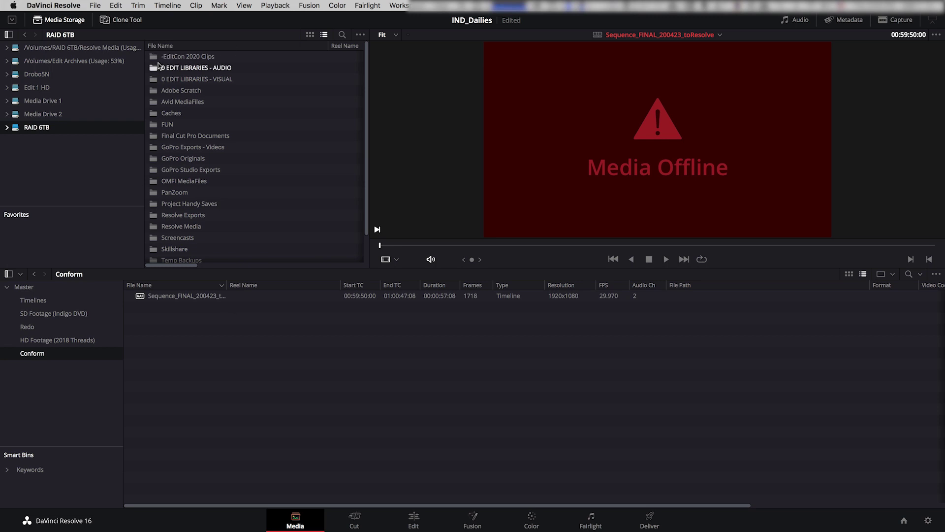
- Browse to Screencasts > 006_ResolveAAF > Demo Sequence Output and preview the reference movie
scroll(190, 197, "down", 2)
double_click(190, 208)
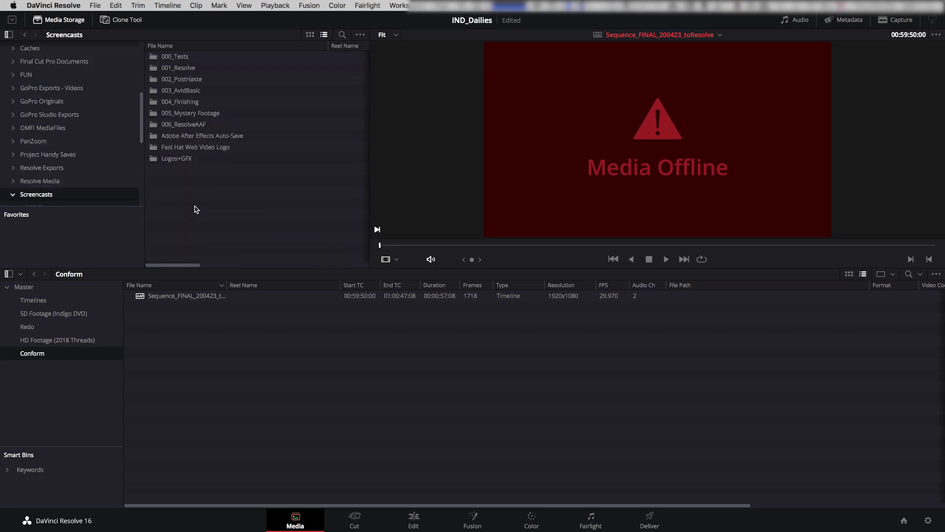
double_click(183, 125)
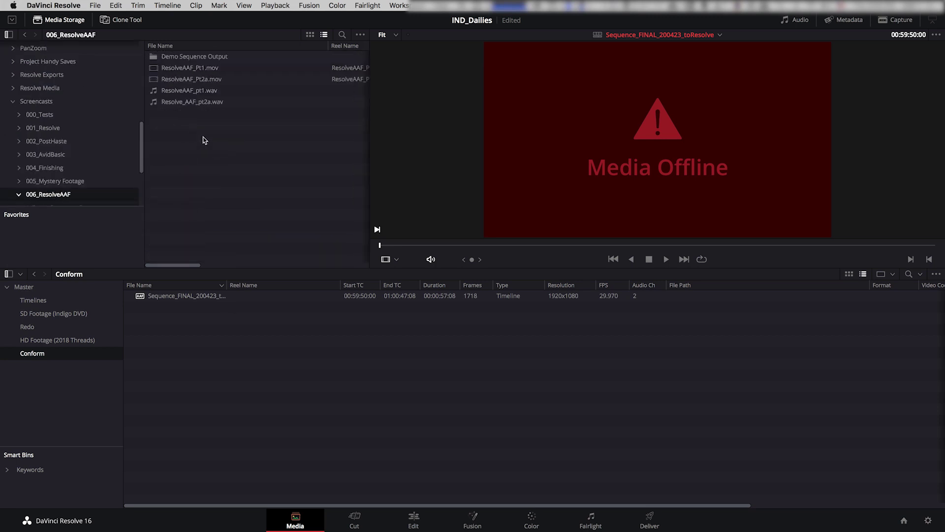
double_click(190, 56)
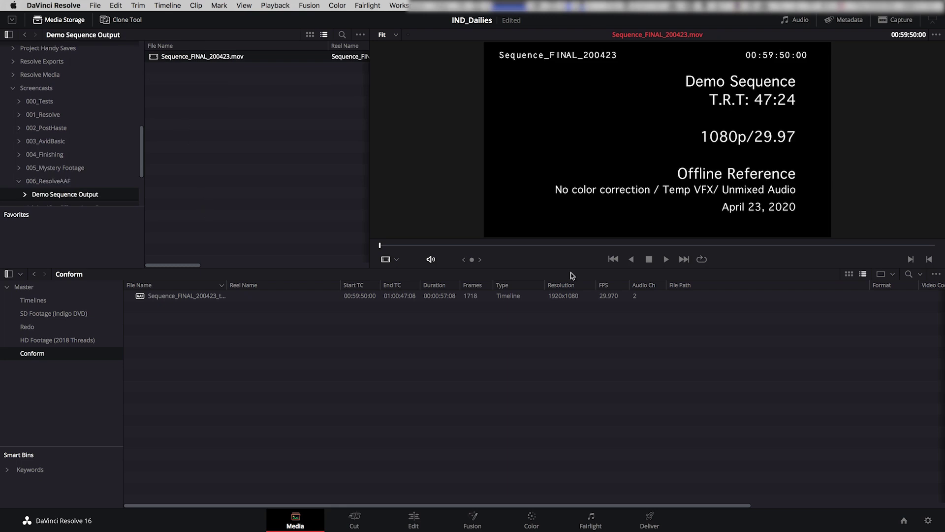
left_click(593, 245)
left_click_drag(566, 253, 371, 255)
- Add Sequence_FINAL_200423.mov as an offline reference clip and sort the widened bin by type
right_click(157, 60)
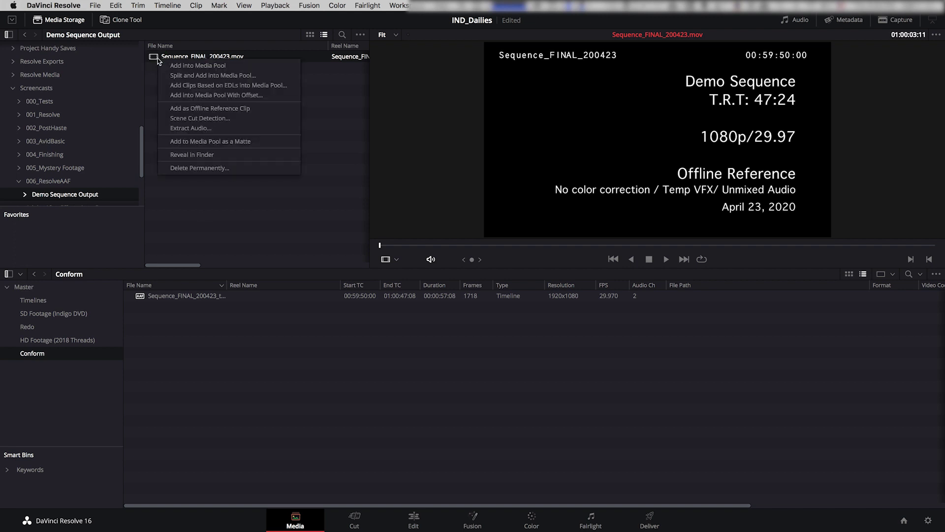
left_click(186, 110)
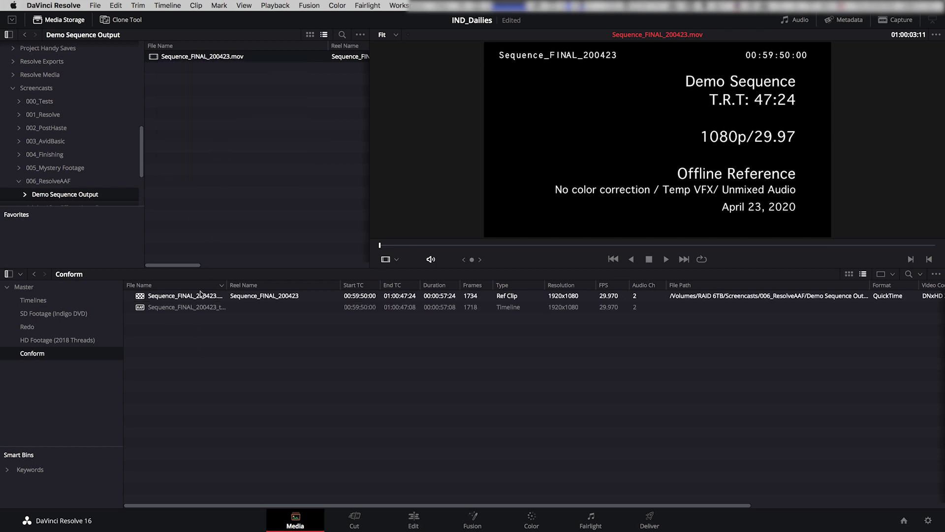
left_click_drag(227, 286, 275, 289)
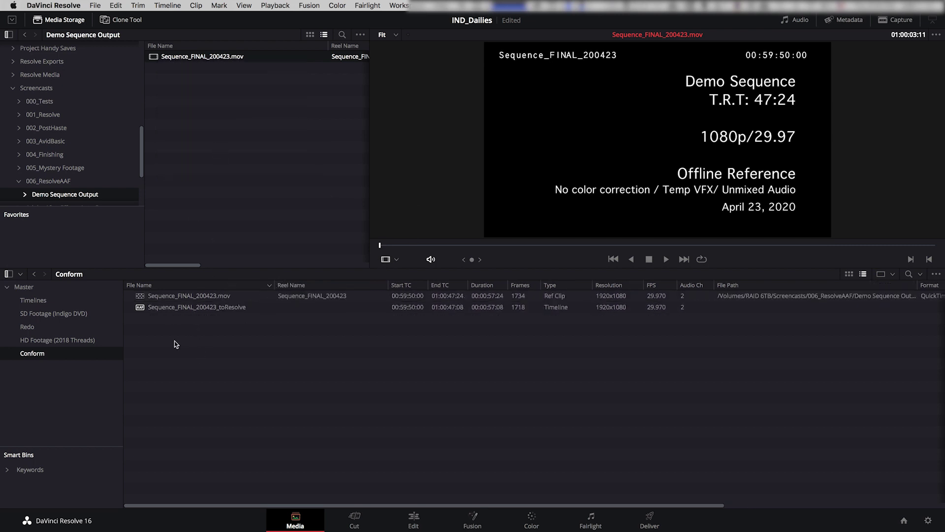
left_click(140, 299)
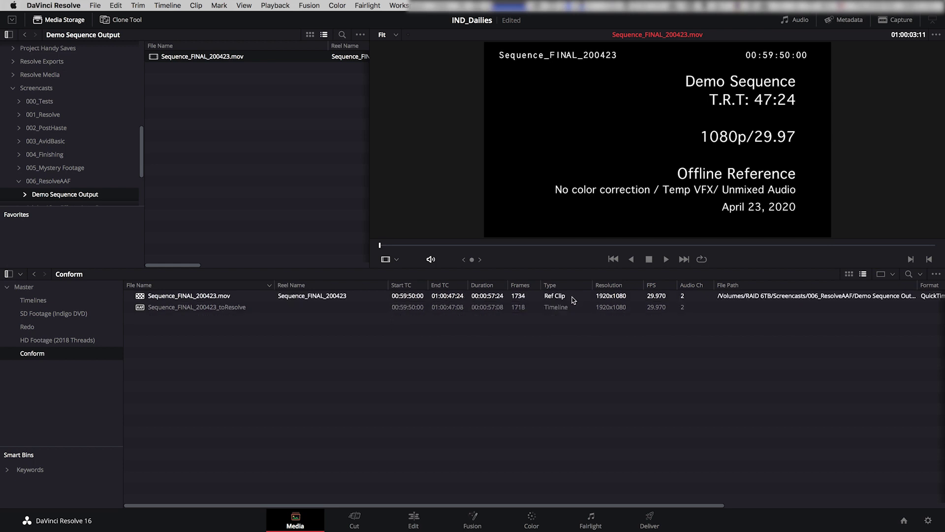
left_click(560, 285)
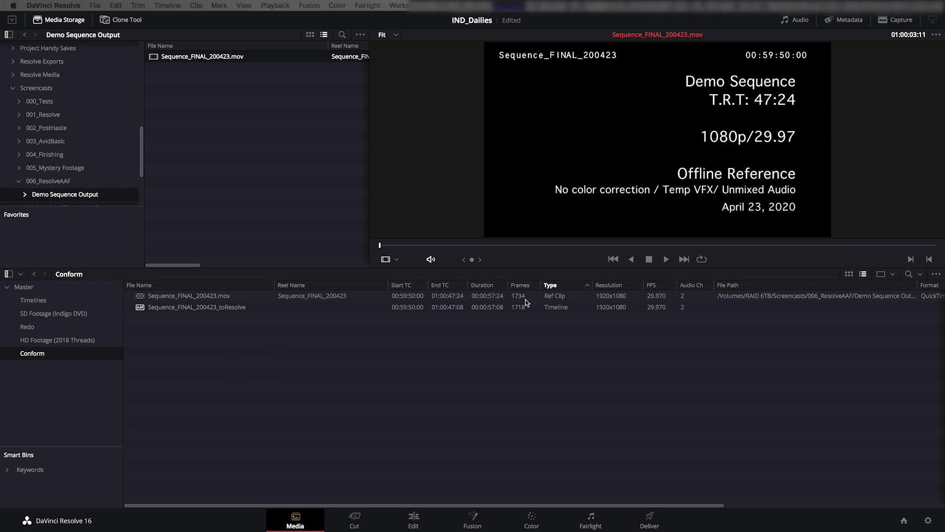
left_click(140, 305)
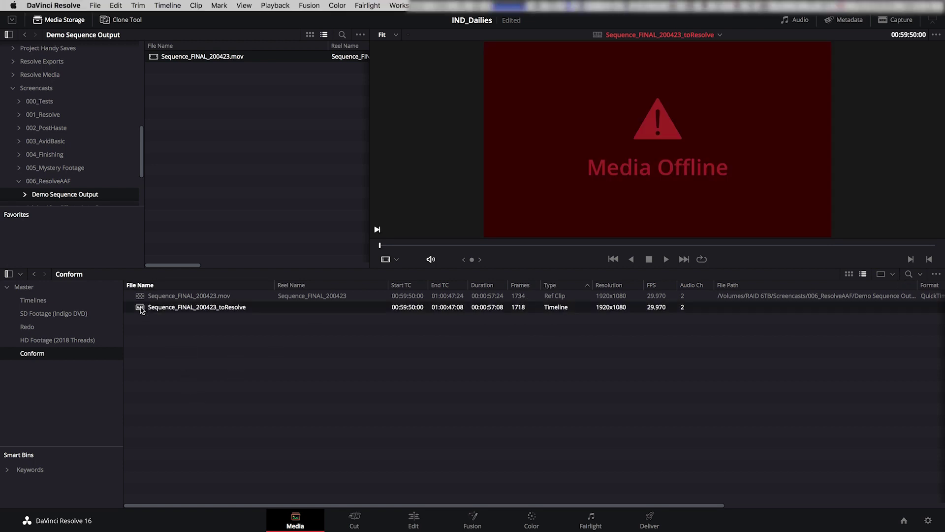
- Link Sequence_FINAL_200423.mov as the toResolve timeline's offline reference and view its slate
right_click(140, 309)
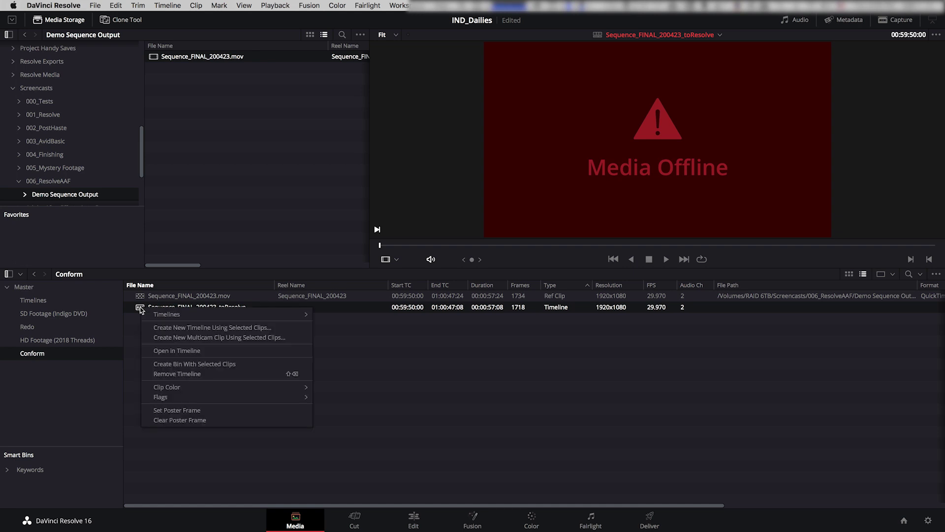
mouse_move(165, 314)
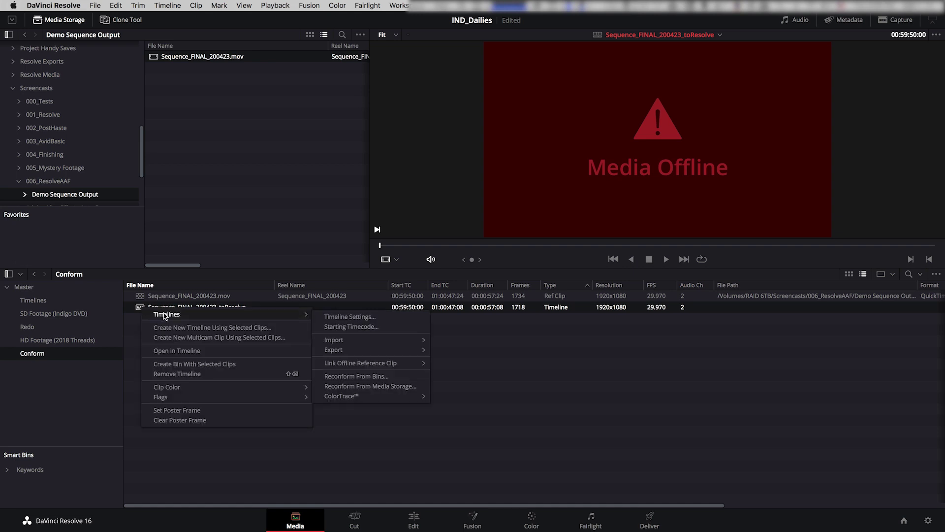
mouse_move(353, 365)
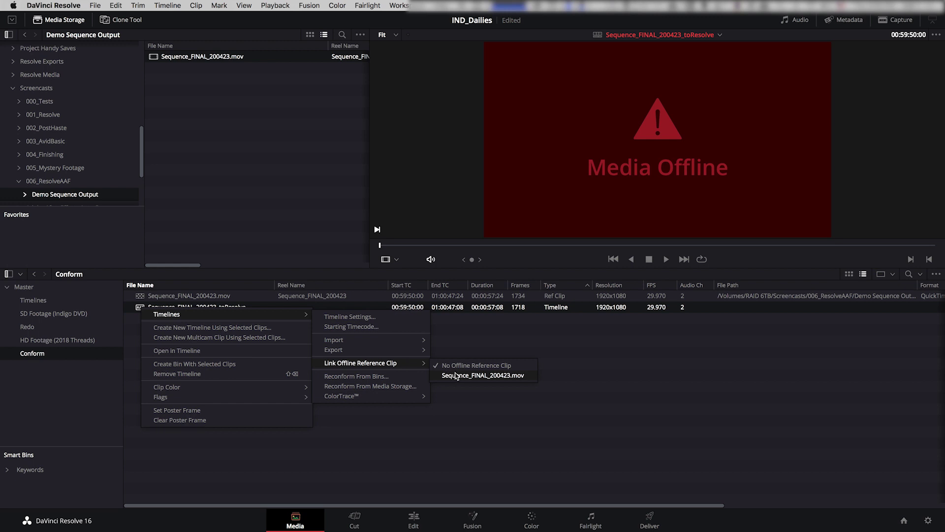
left_click(450, 378)
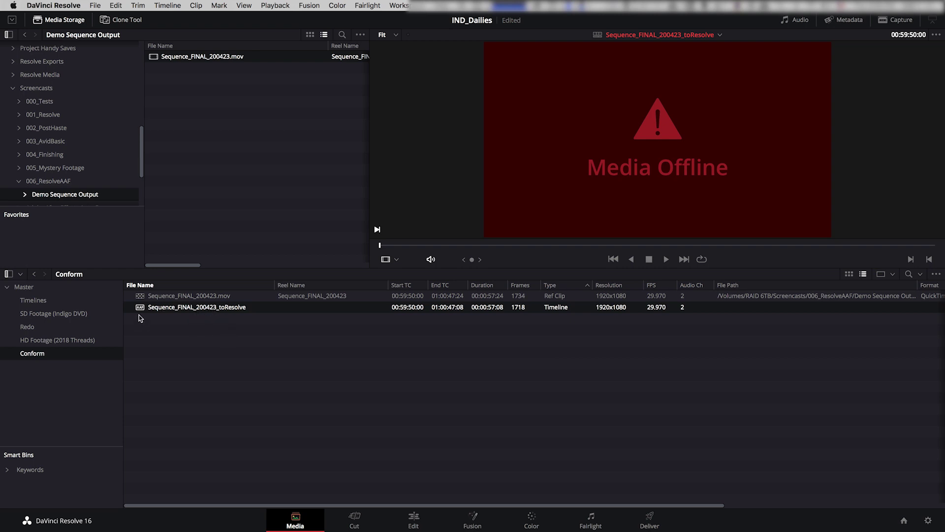
left_click(141, 298)
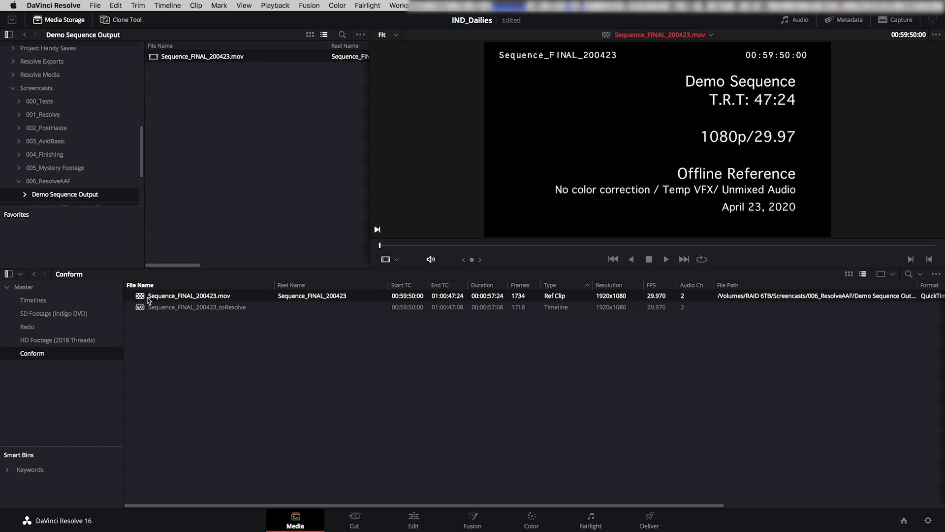
- On the Edit page, set the source viewer to Offline beside the timeline viewer
left_click(414, 520)
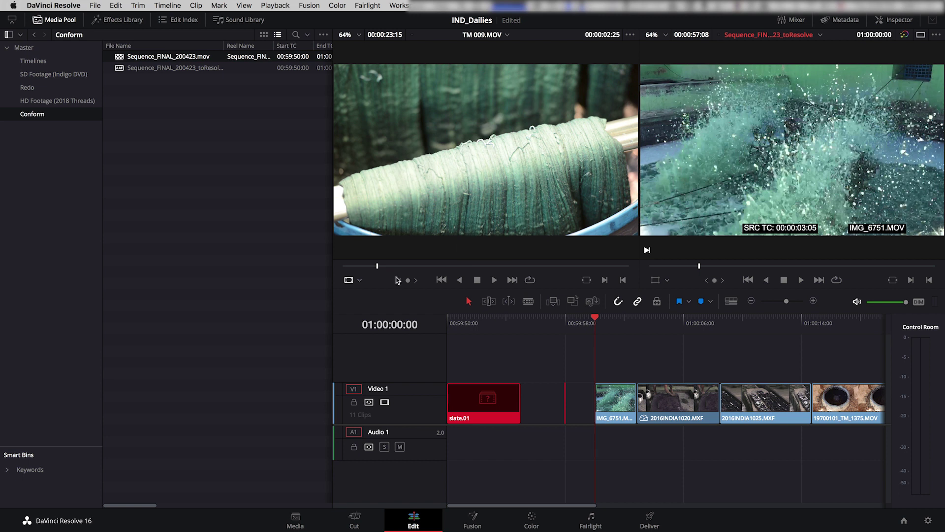
left_click(358, 280)
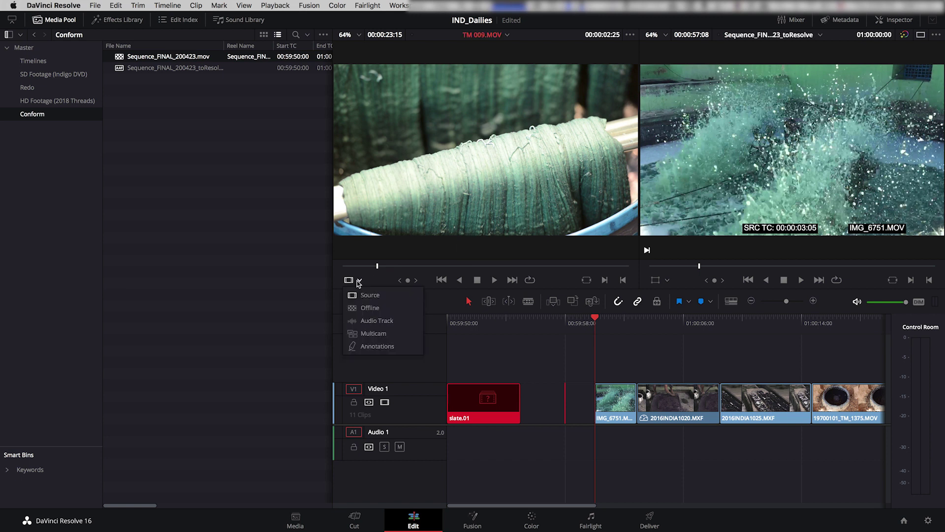
left_click(365, 308)
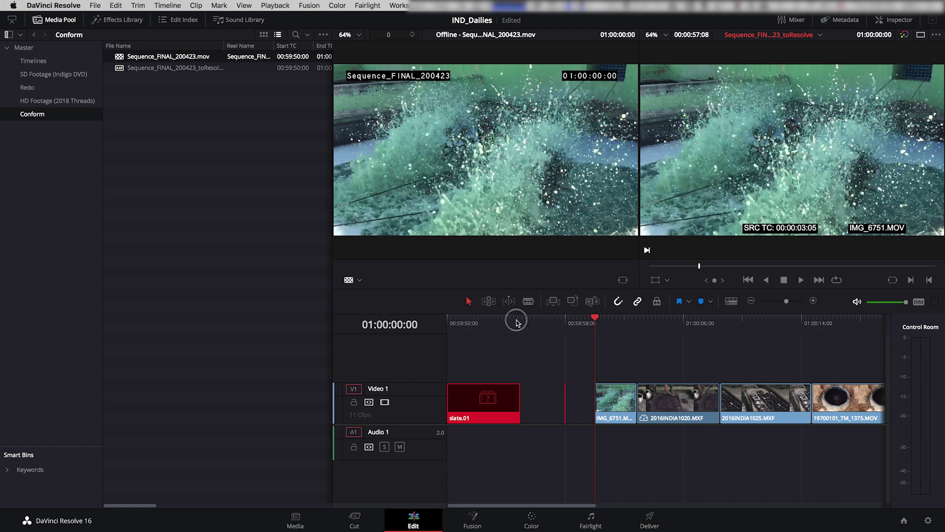
left_click_drag(516, 323, 647, 329)
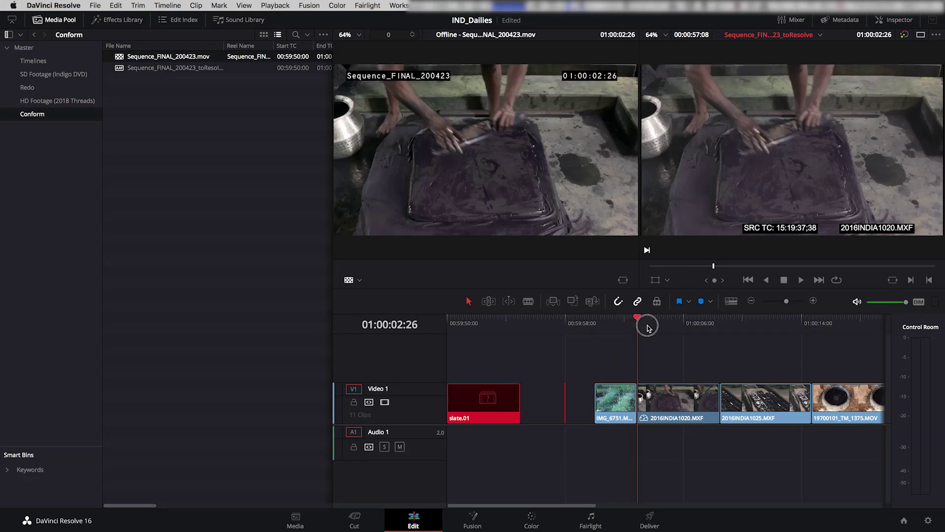
- Compare the slate, colour bars and opening shots through 2016INDIA1020 against the offline reference
key("Home")
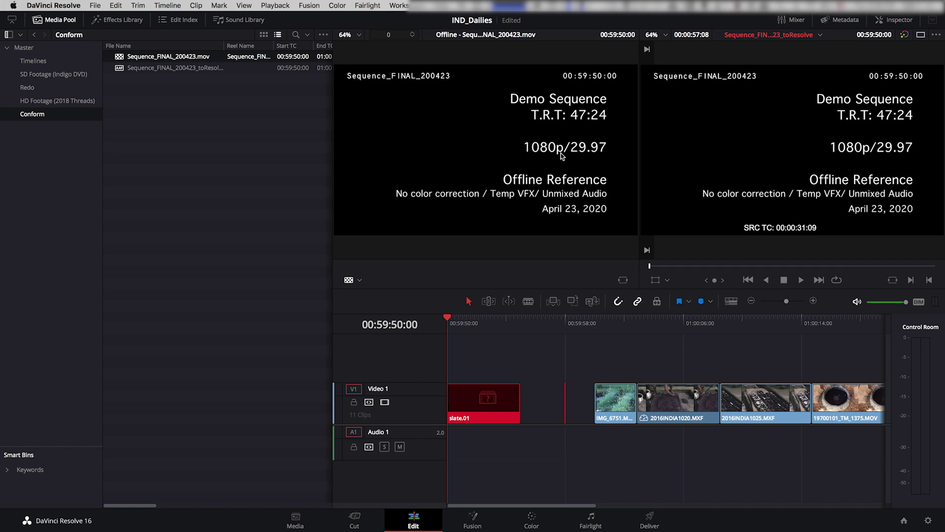
left_click_drag(484, 326, 566, 331)
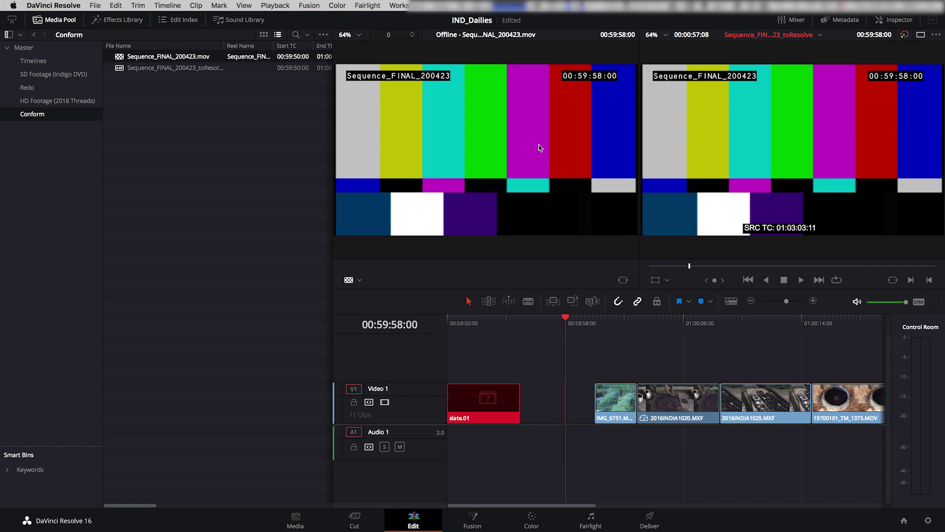
left_click(589, 323)
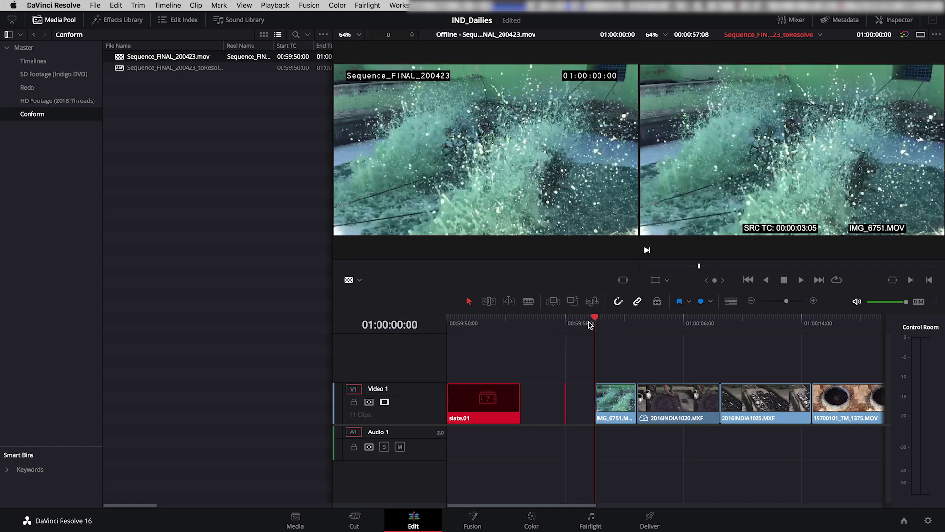
key("super+equal")
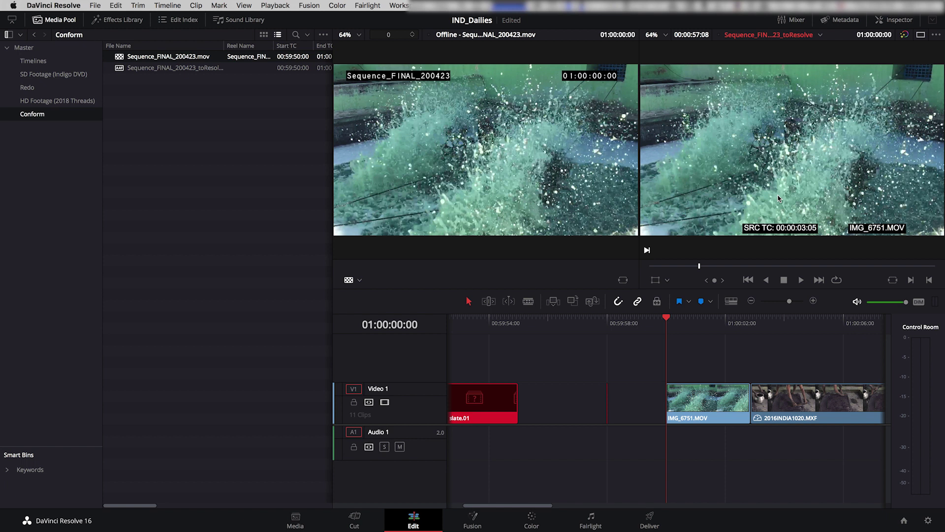
left_click(686, 323)
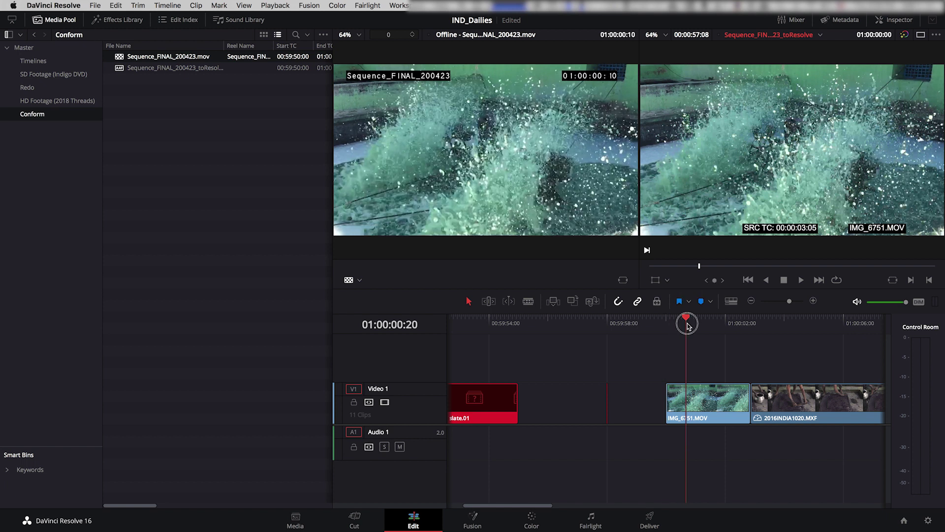
left_click_drag(688, 325, 641, 331)
key("super+equal")
key("super+minus")
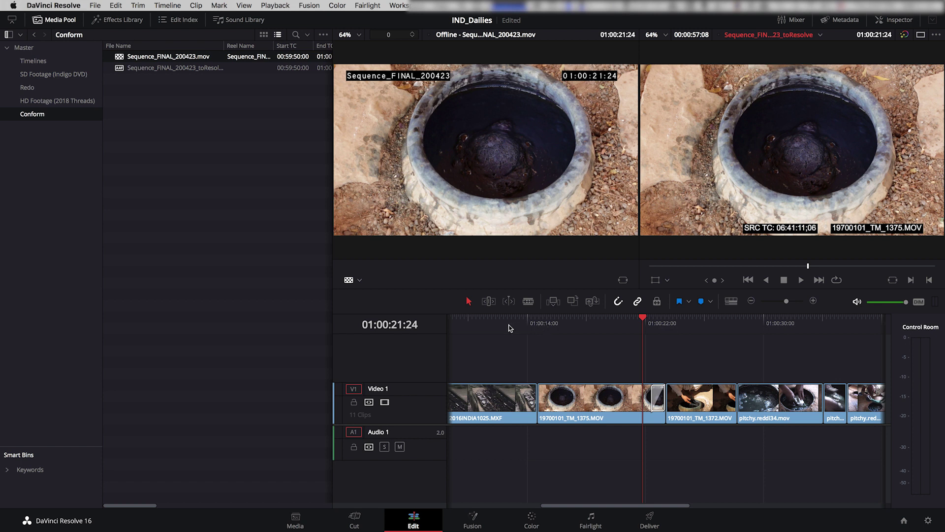
- Scan the shots around 01:00:22–01:00:24:06 and play back the well shot against the offline reference
left_click_drag(510, 328, 672, 337)
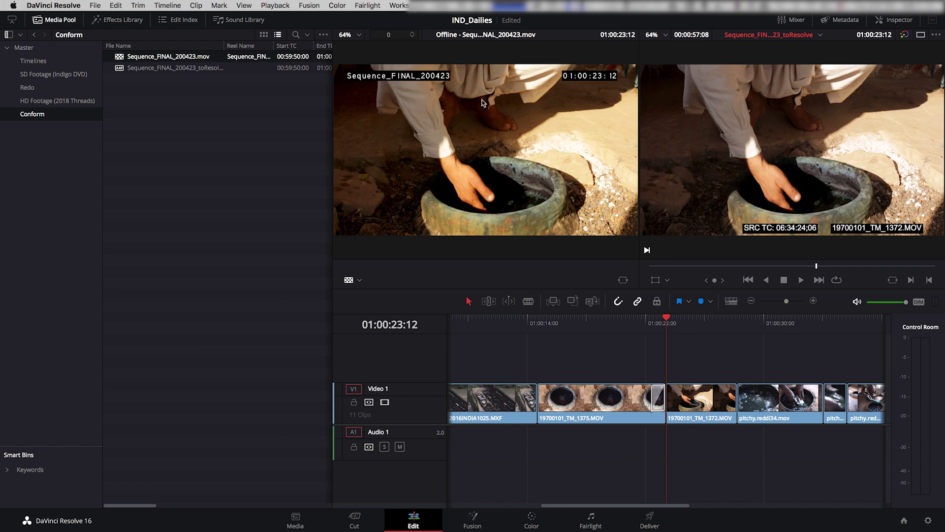
left_click(677, 323)
key("shift+z")
left_click_drag(484, 333, 552, 333)
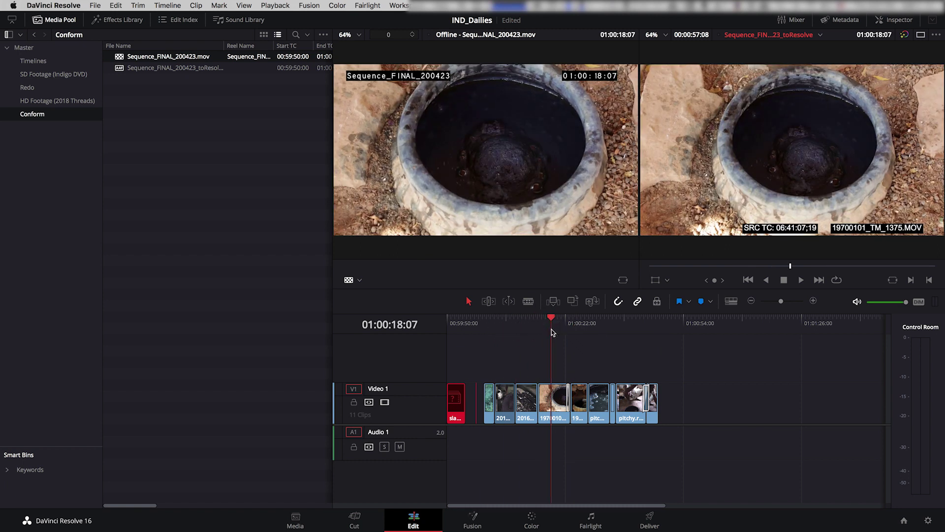
key("space")
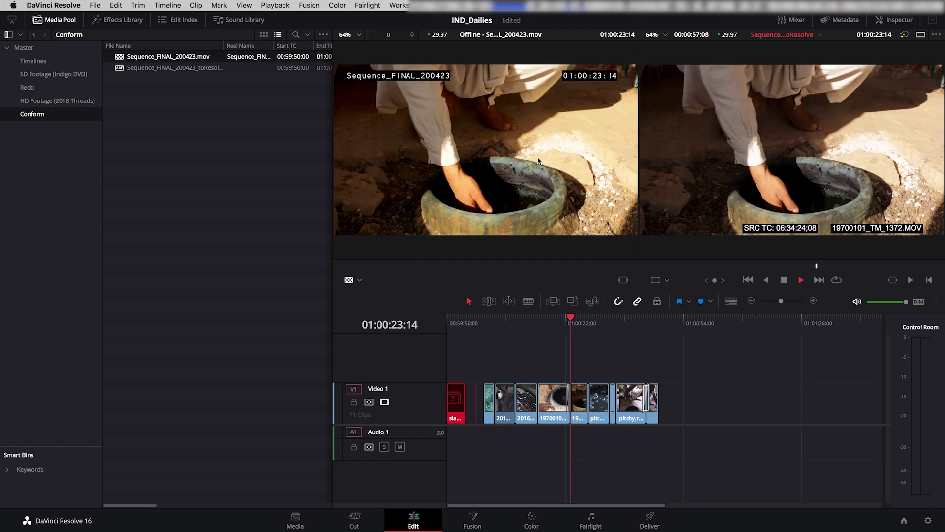
key("space")
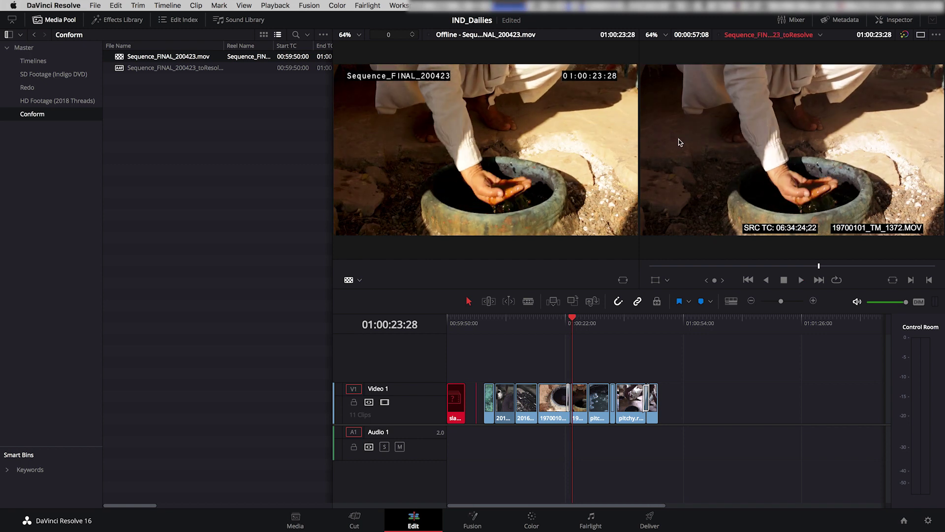
- Step from 01:00:28 through the pitchy shots to the pitchy.reddi36.mov frame at 01:00:43:01
left_click(588, 323)
key("super+equal")
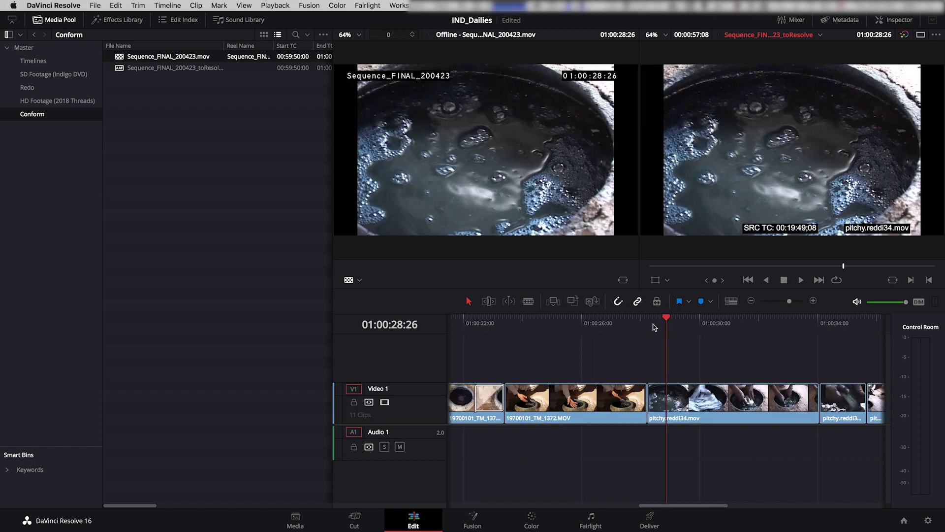
key("super+minus")
left_click_drag(598, 321, 647, 343)
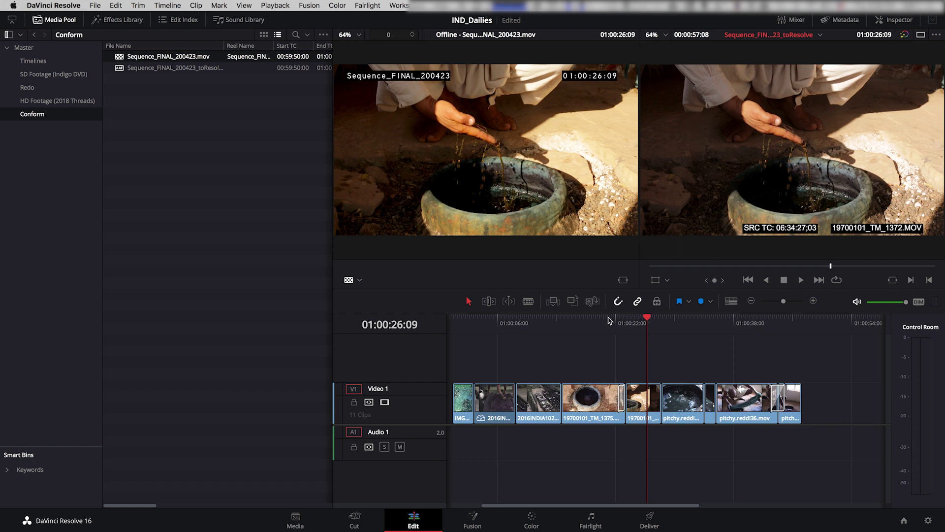
left_click_drag(615, 329, 633, 320)
scroll(688, 329, "up", 3)
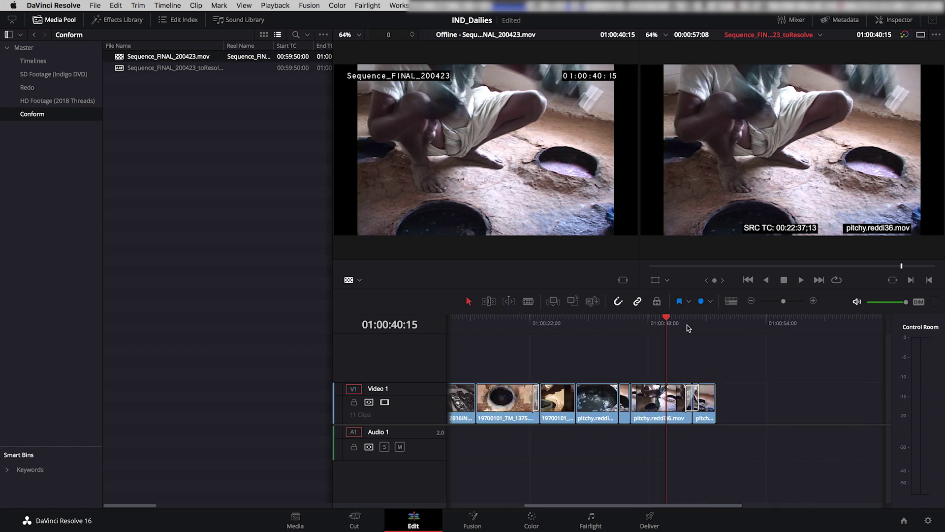
left_click(685, 325)
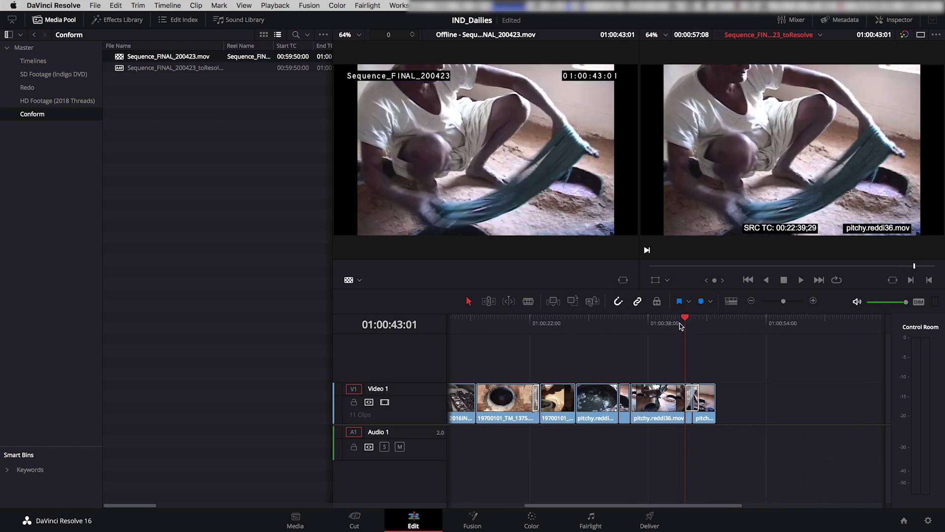